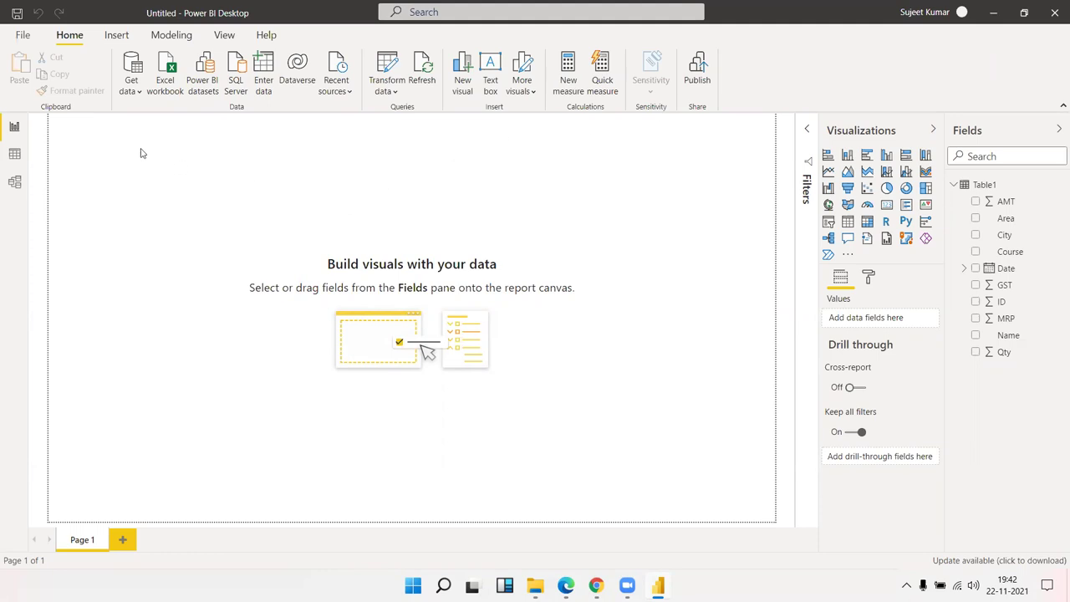
- Change the Page 1 tab's name to 'Sales-Qty' and commit it
drag(141, 149, 671, 474)
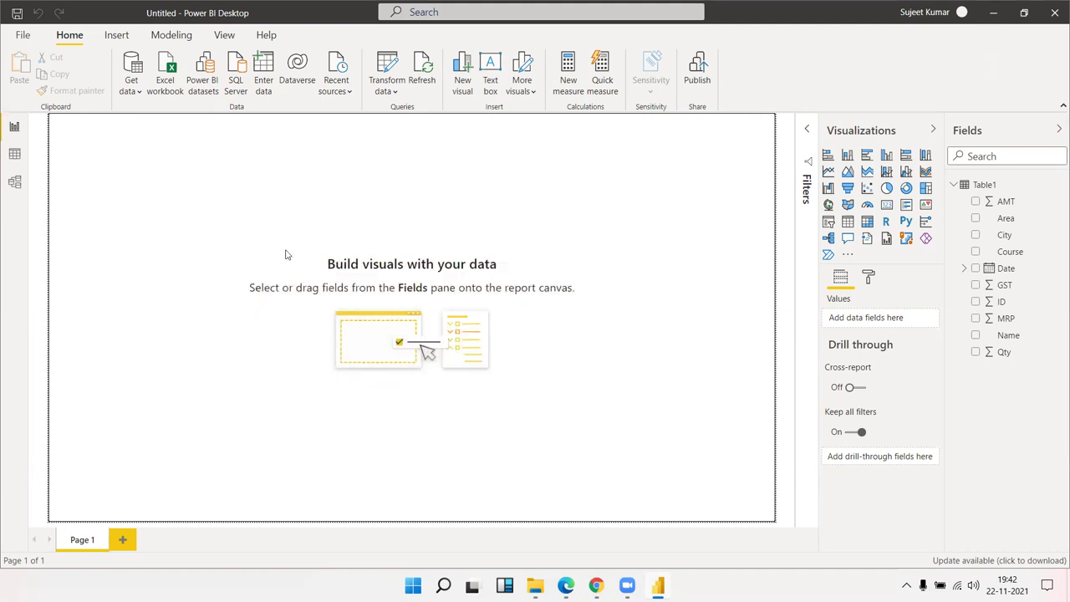
drag(150, 176, 672, 440)
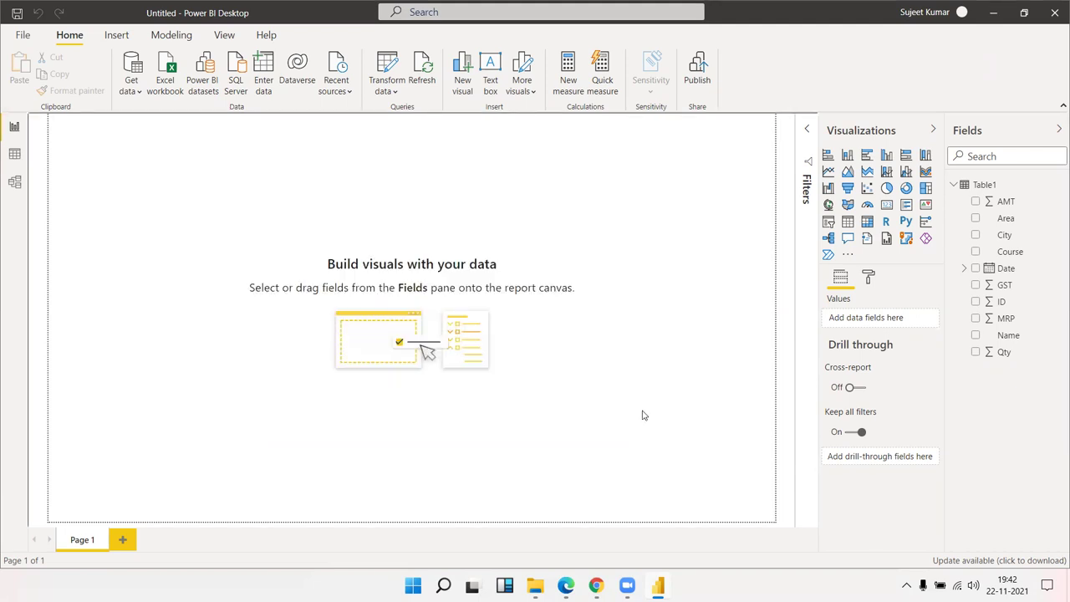
drag(234, 180, 640, 443)
double_click(83, 542)
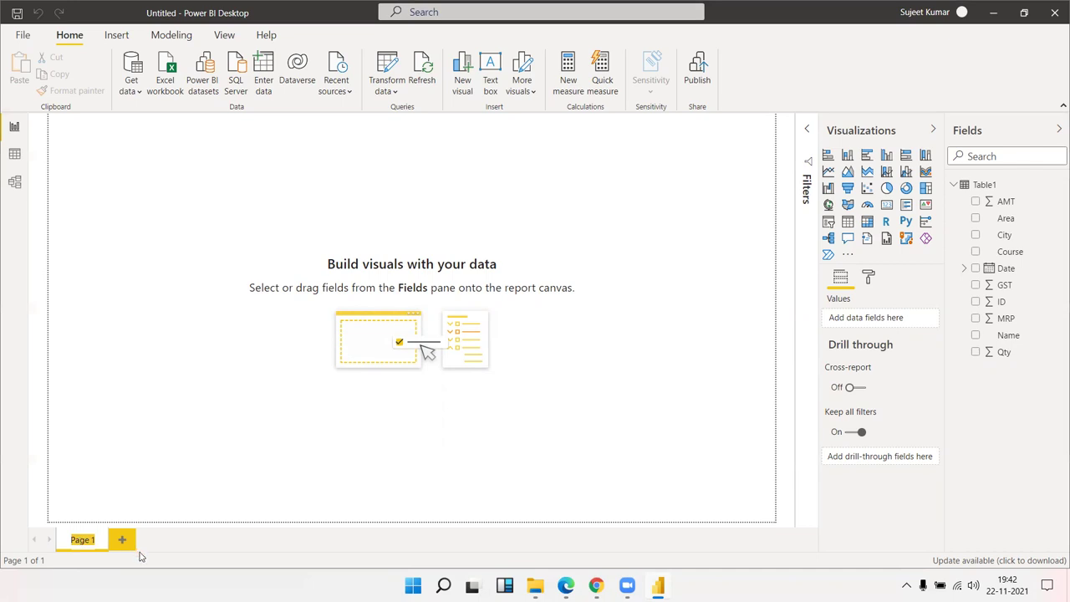
text(Sales)
text(-Qty)
click(130, 429)
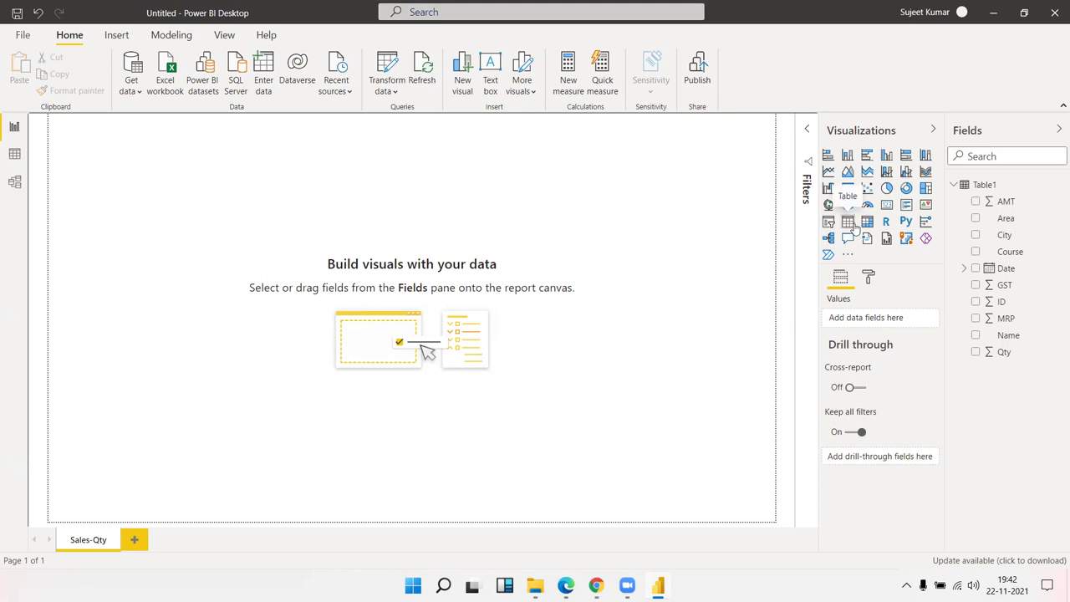
- Add a table visual containing the Name and Qty fields
click(848, 224)
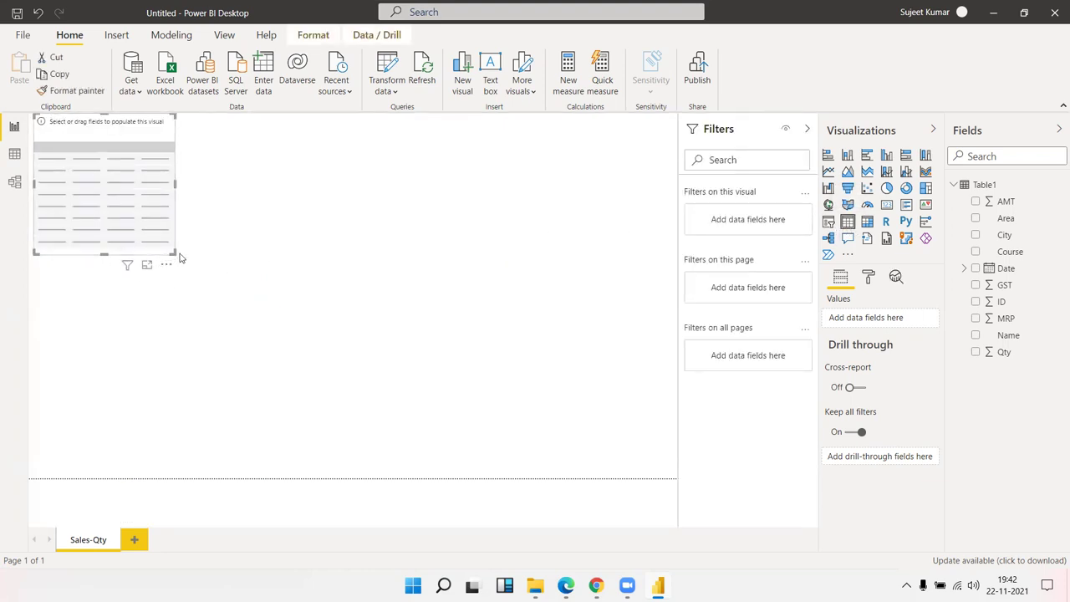
drag(174, 251, 306, 326)
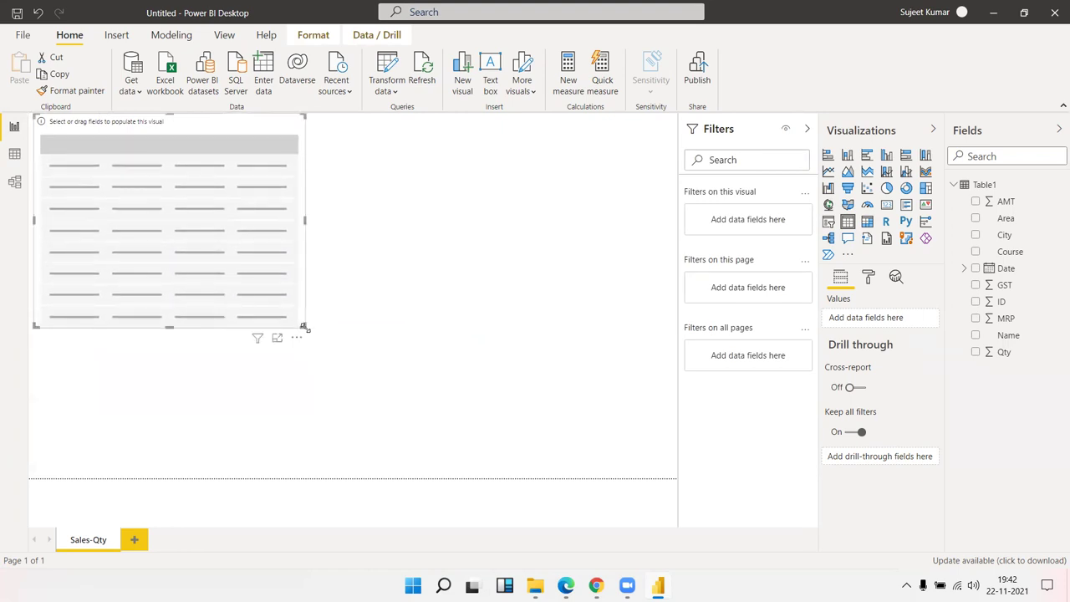
drag(1021, 344, 210, 239)
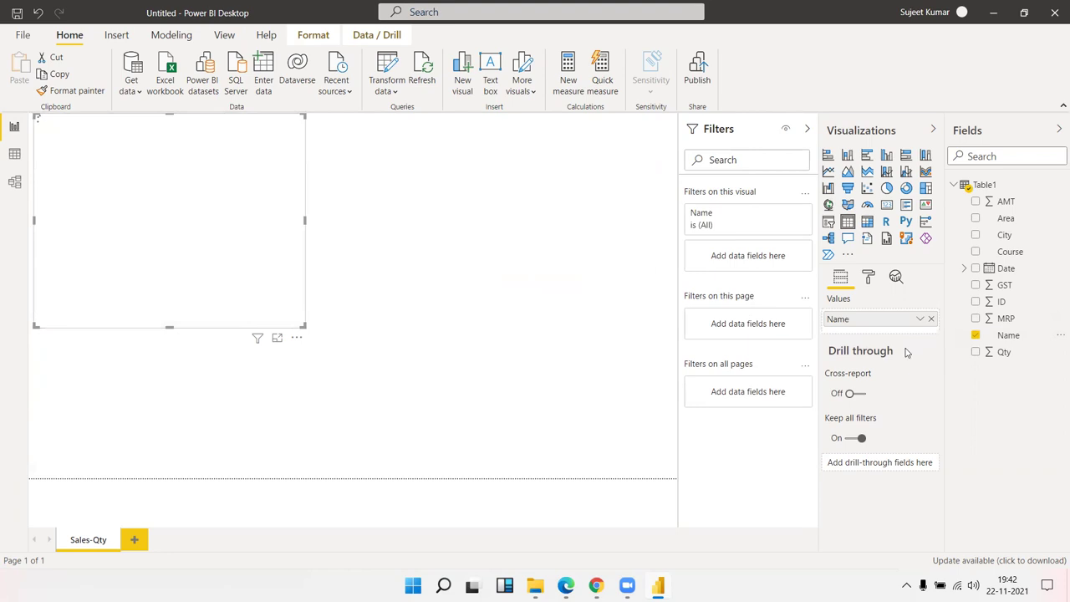
drag(1004, 352, 215, 230)
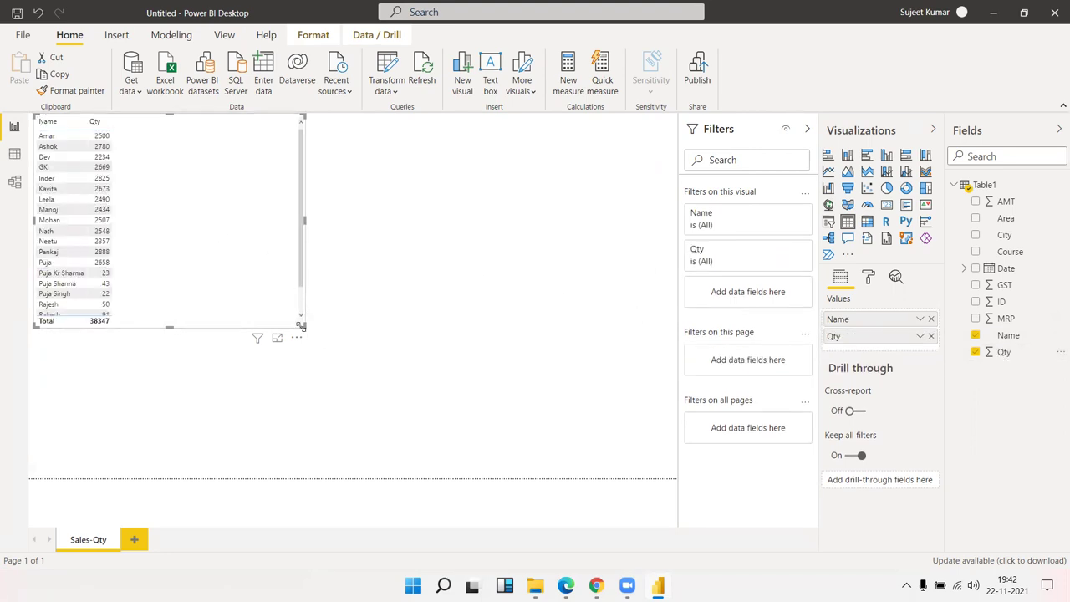
- Resize the table taller and wider so every row down to the 38347 total shows
drag(301, 326, 142, 380)
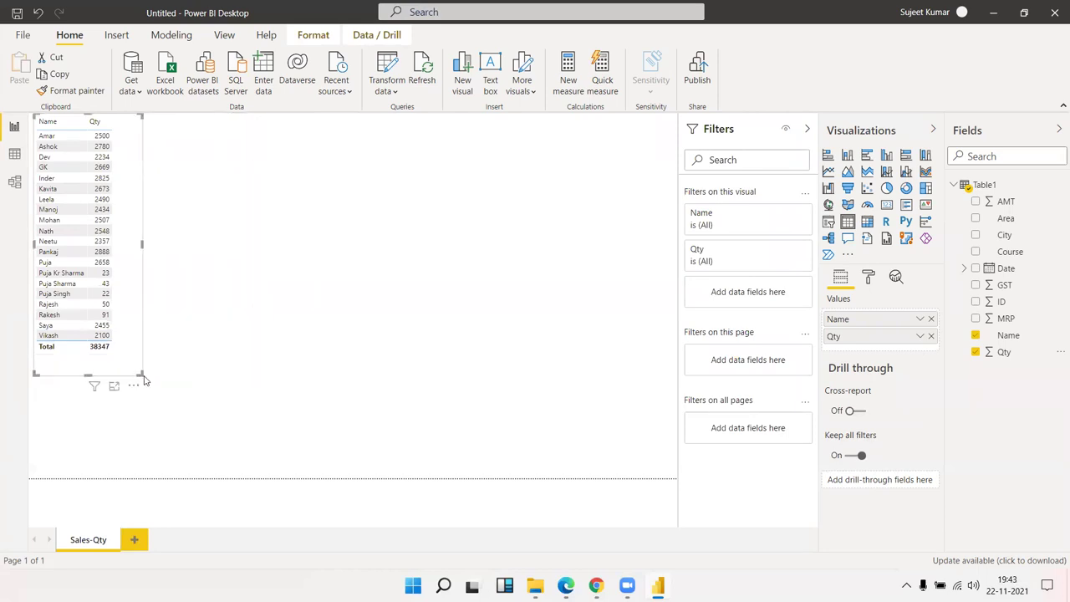
drag(142, 373, 271, 378)
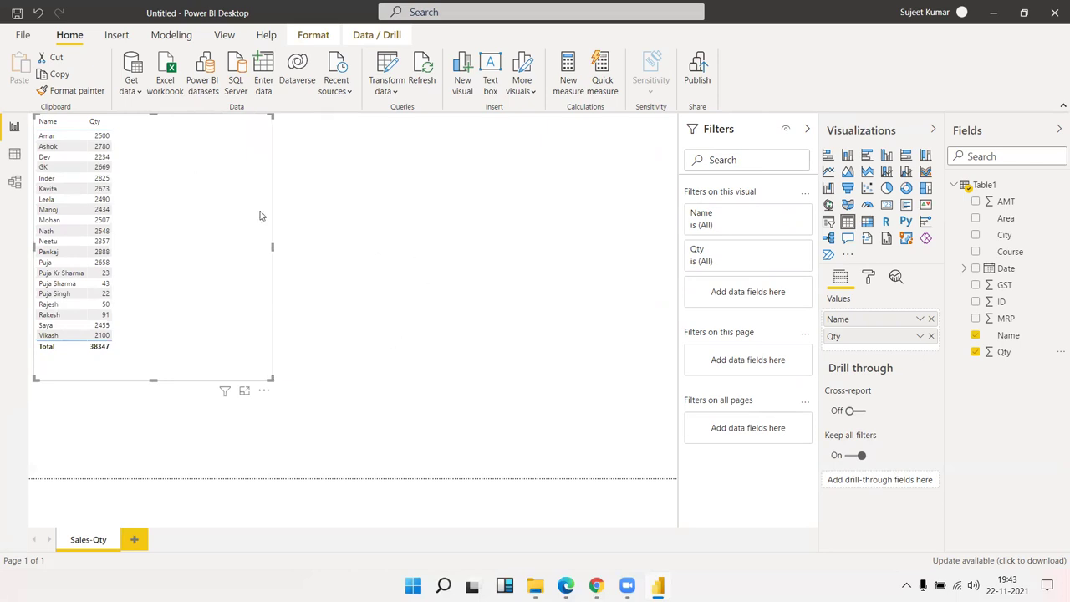
key(Escape)
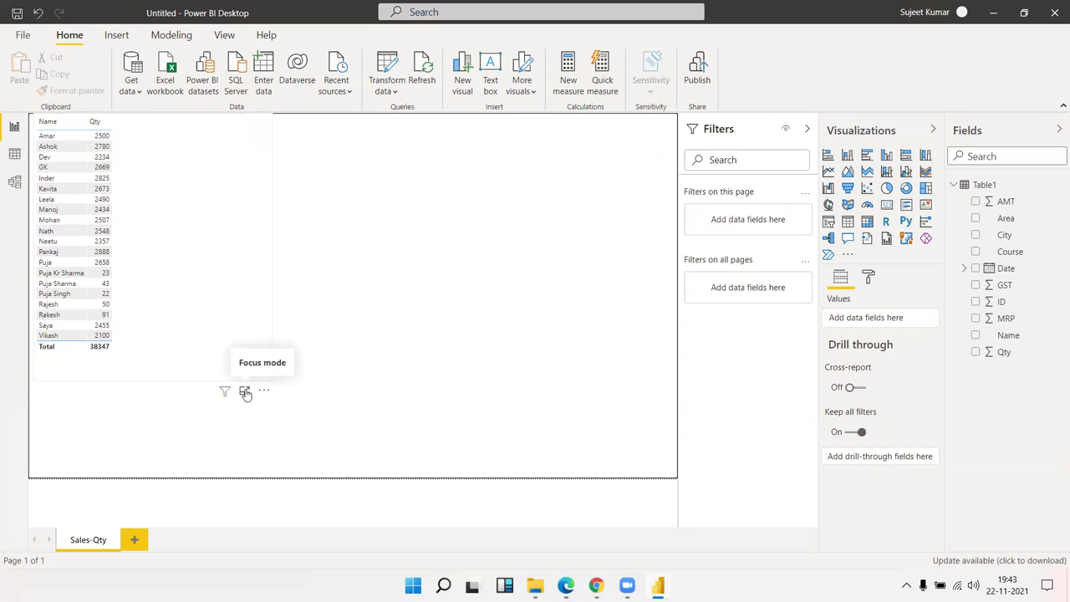
click(245, 392)
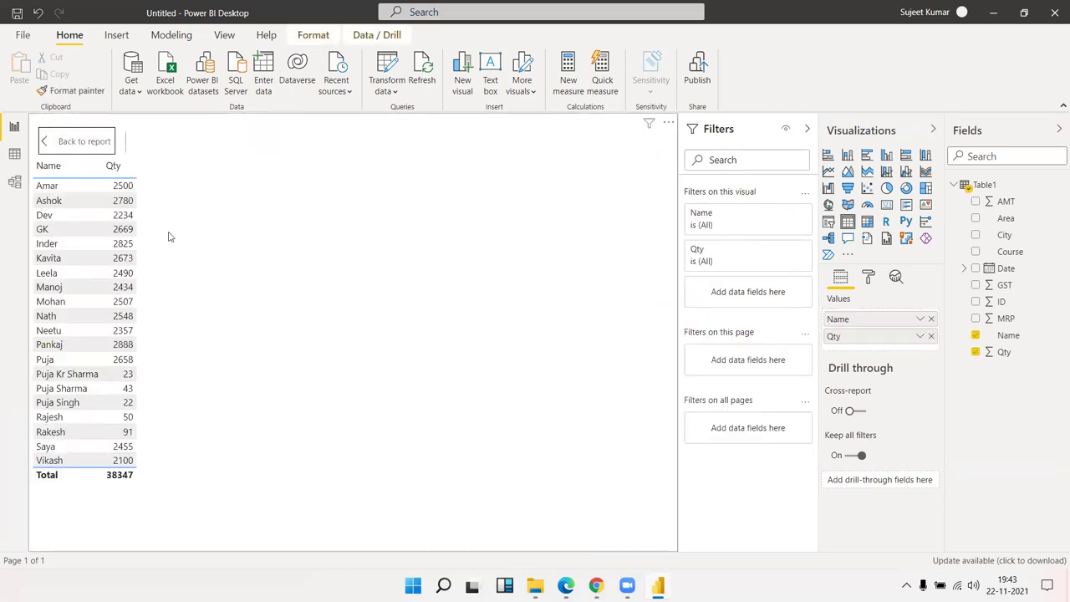
click(50, 144)
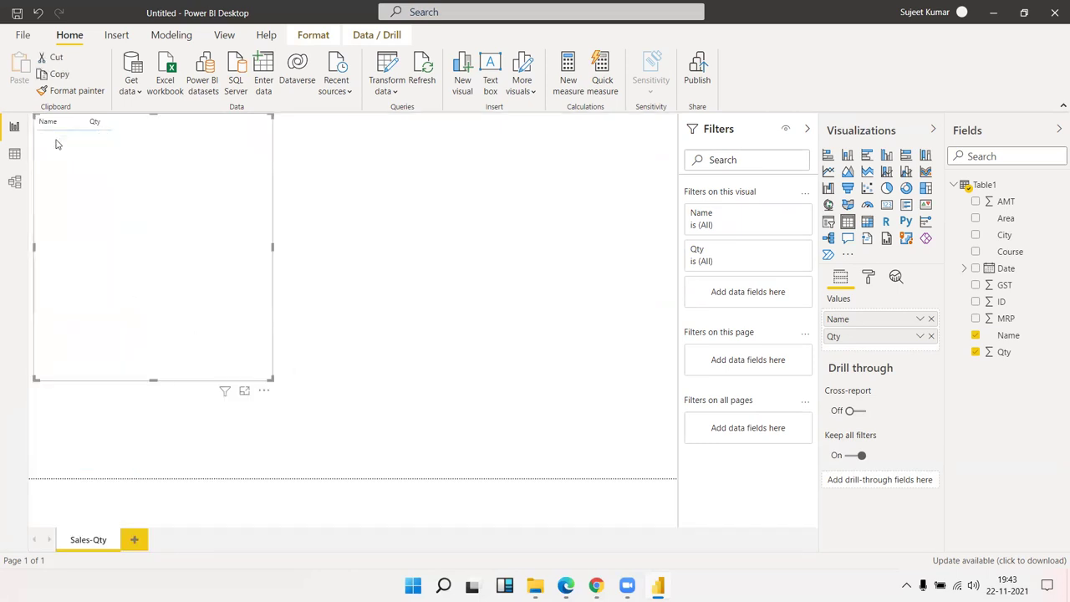
click(304, 274)
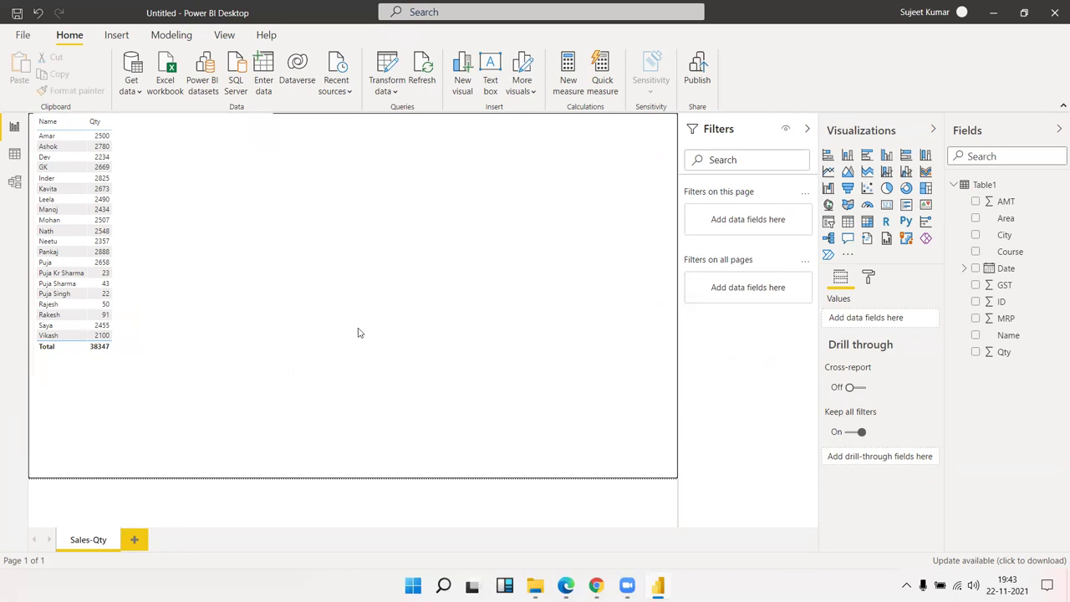
click(196, 273)
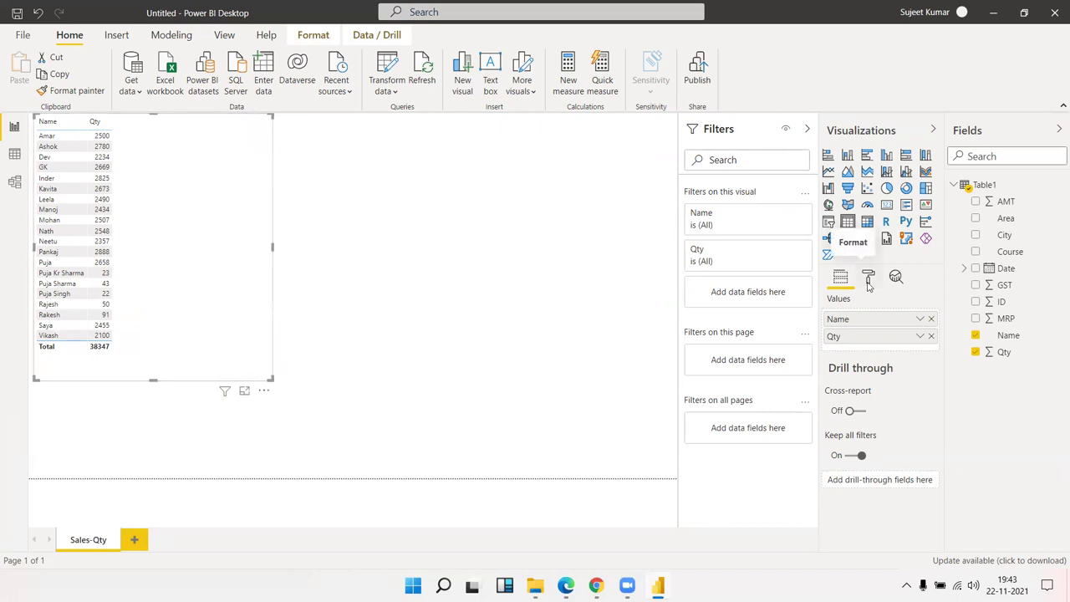
- Open the table's formatting options and expand its position and size settings
click(869, 281)
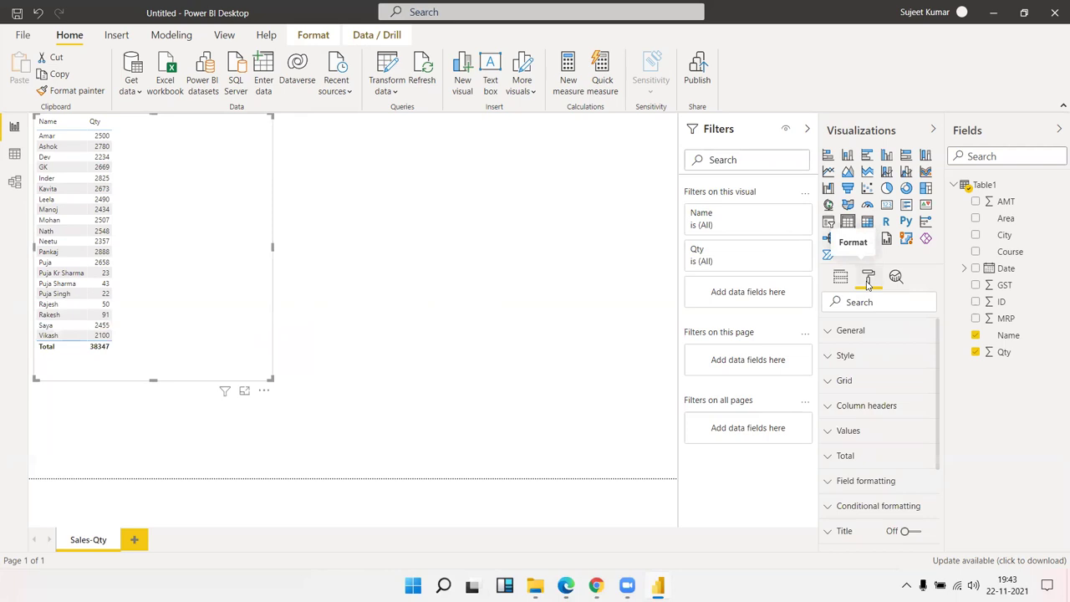
scroll(861, 446, down, 2)
scroll(860, 445, down, 2)
scroll(860, 446, up, 4)
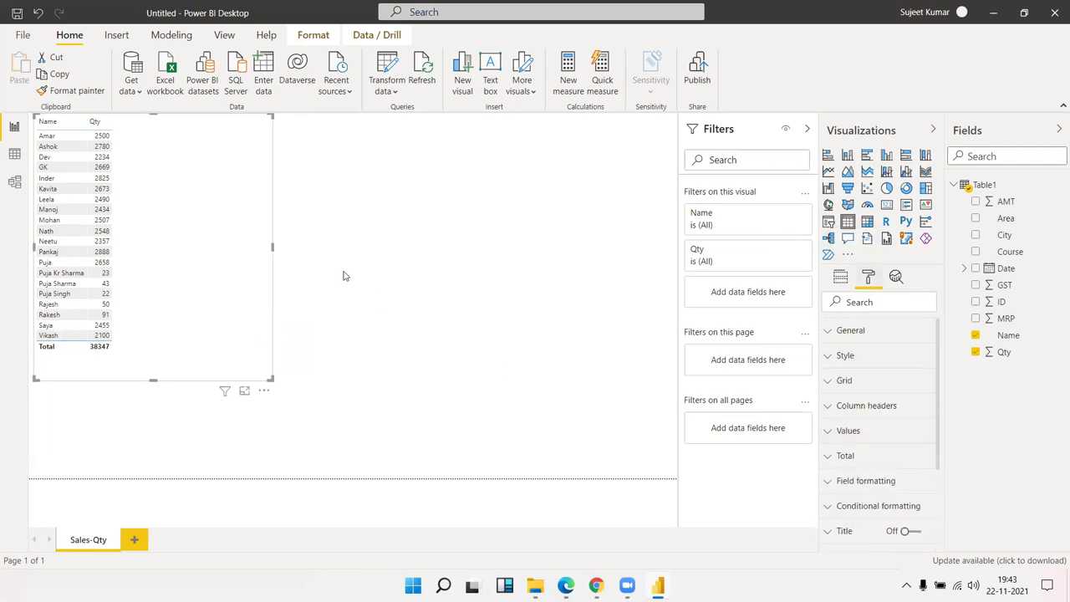
click(832, 335)
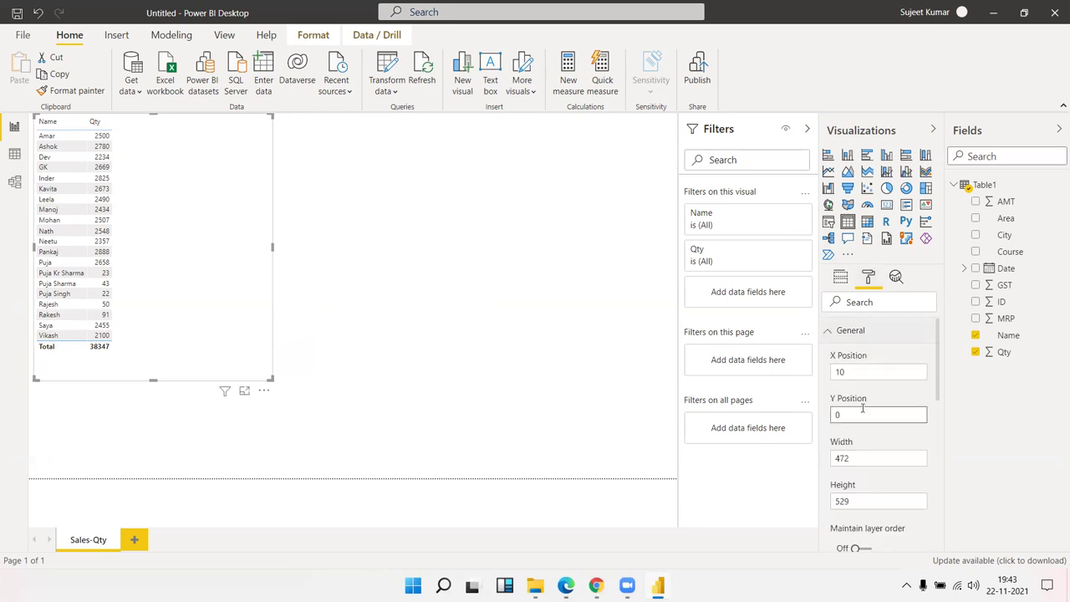
scroll(865, 413, down, 5)
scroll(867, 411, down, 2)
scroll(863, 415, up, 6)
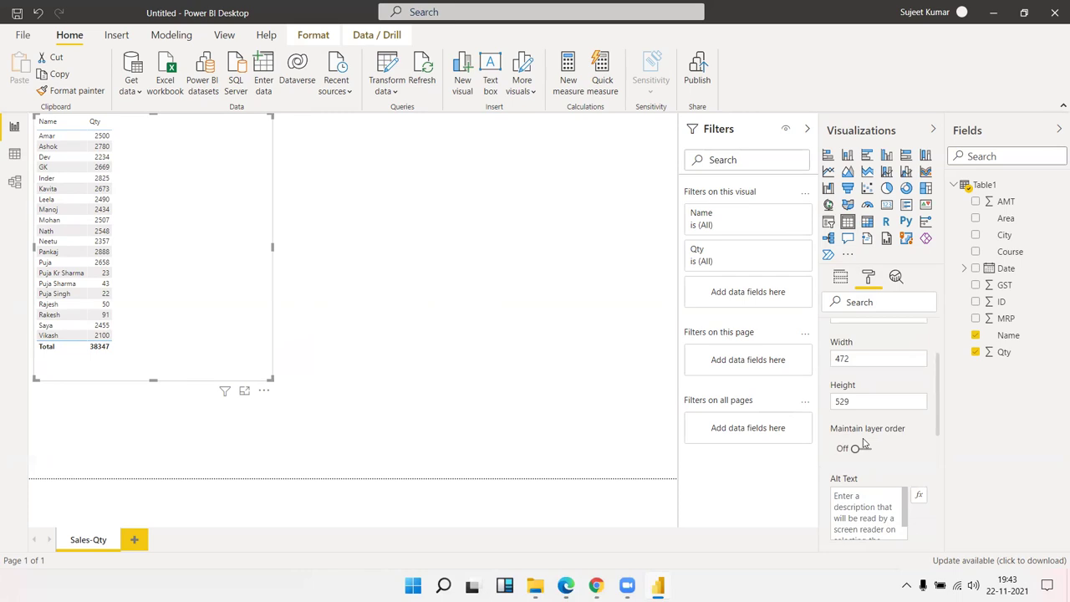
scroll(865, 435, up, 2)
scroll(865, 436, down, 4)
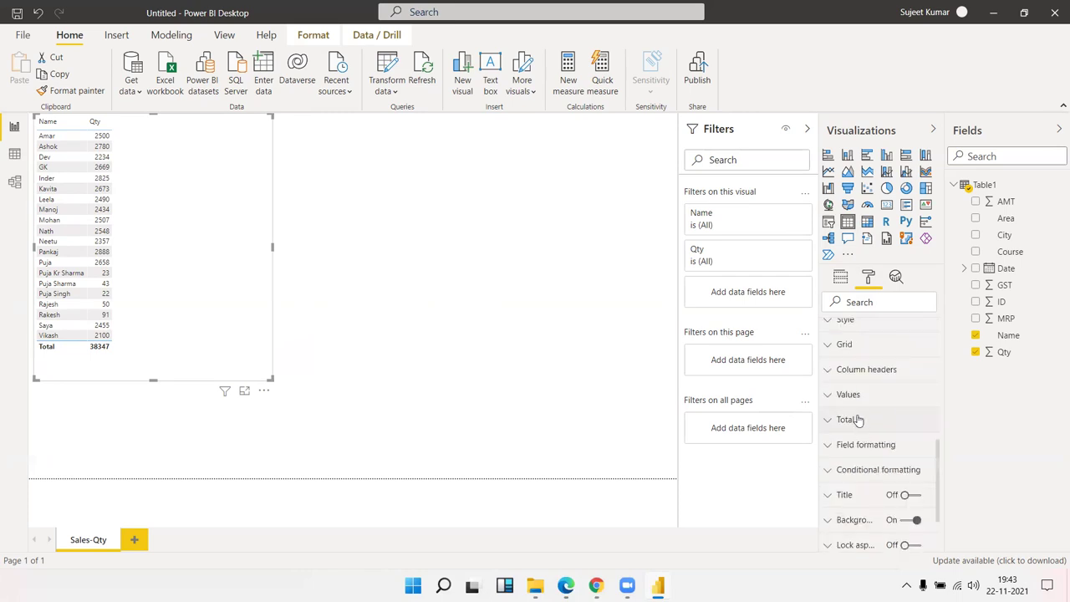
drag(938, 474, 937, 437)
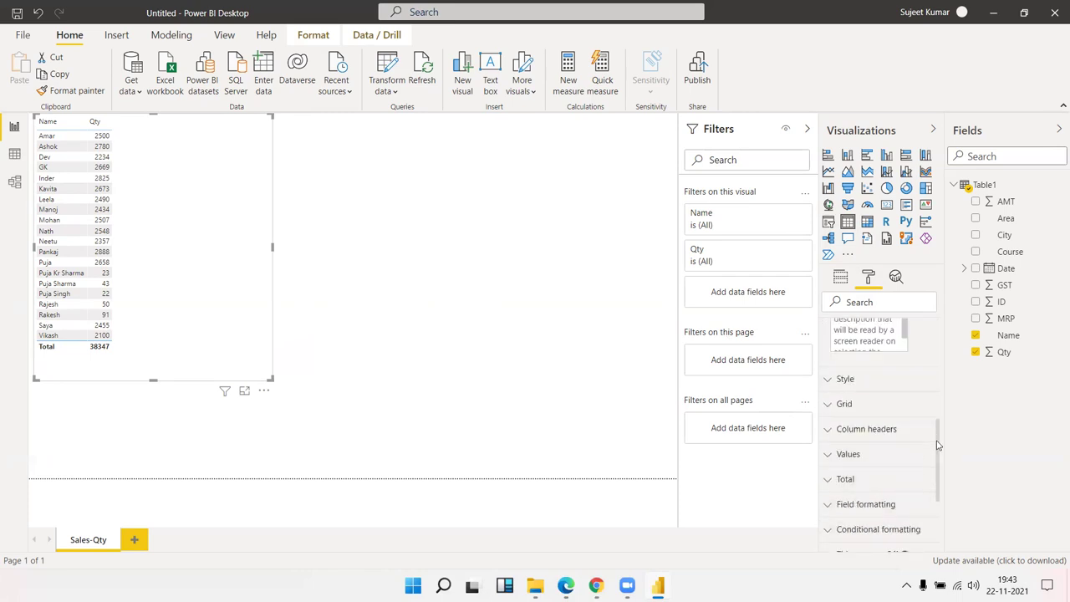
- Try the Bold header table style, then the Alternating rows style
click(873, 411)
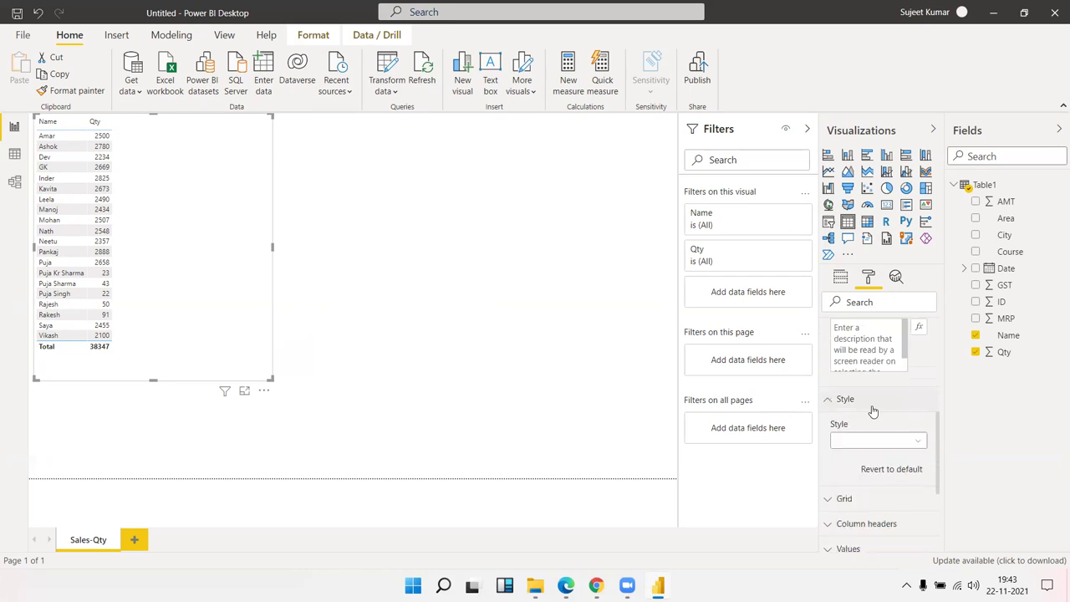
click(923, 446)
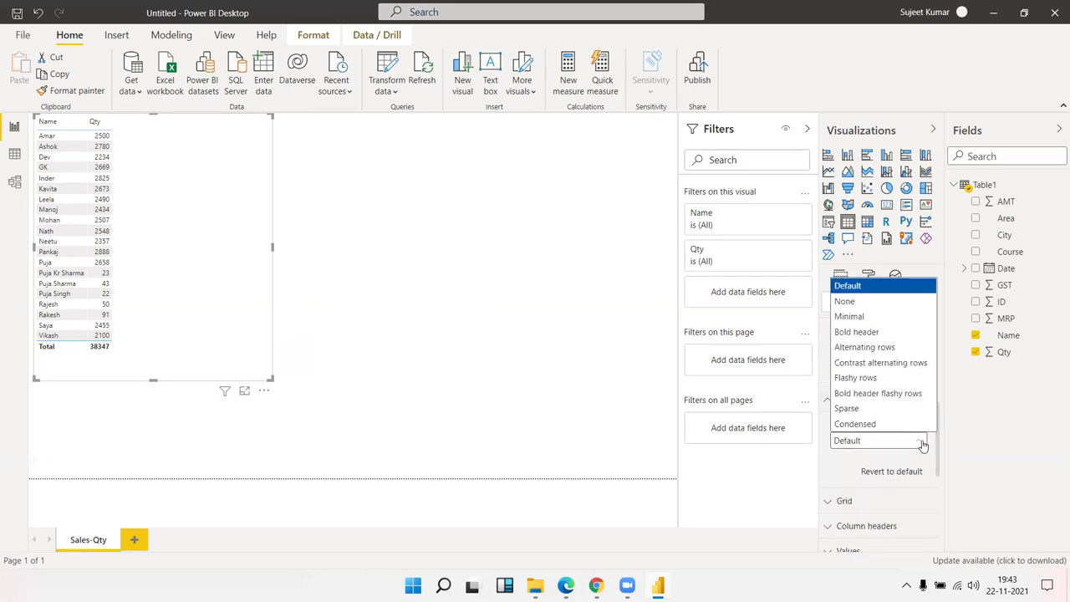
click(883, 333)
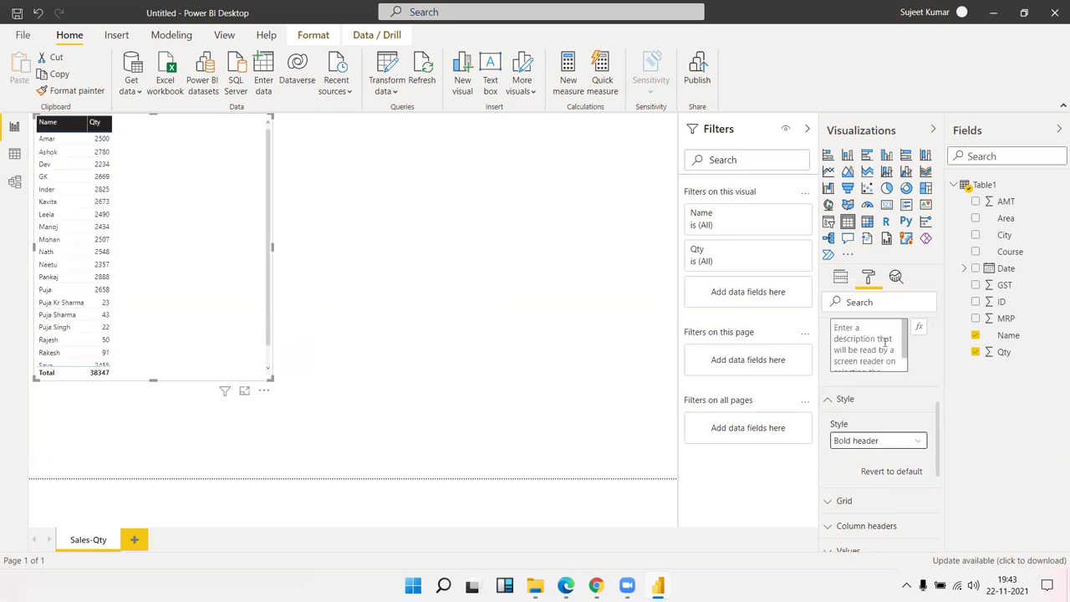
click(894, 443)
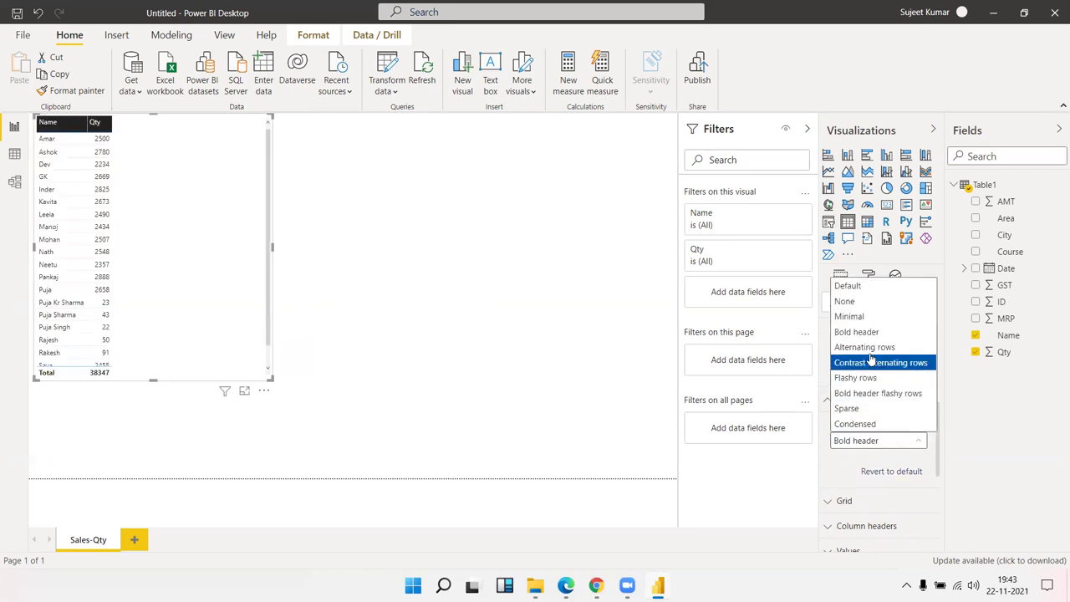
click(873, 361)
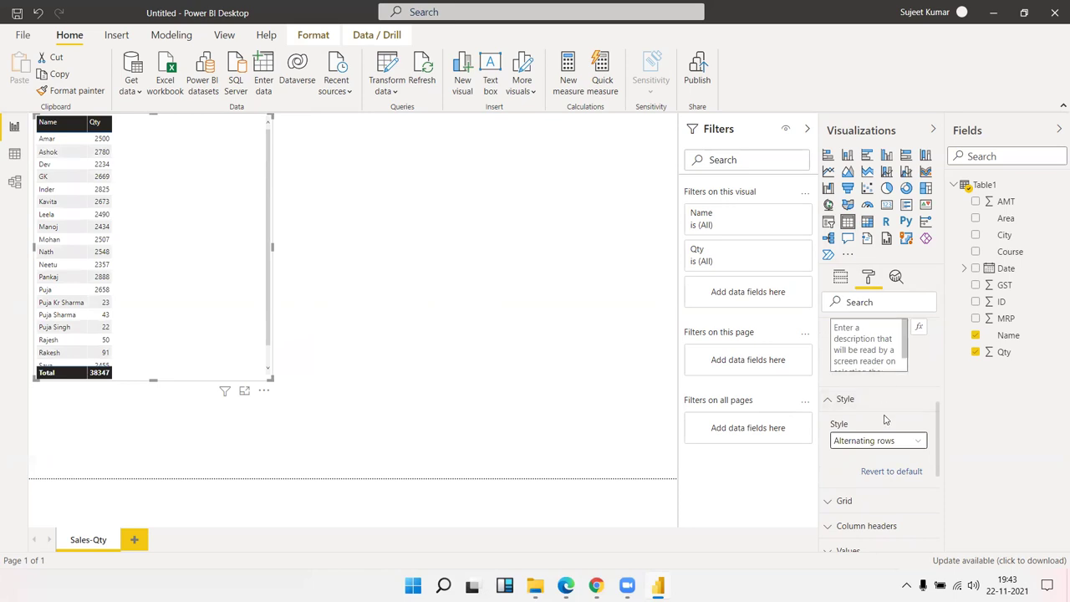
- Switch the table style to Sparse, then settle on Condensed
click(885, 445)
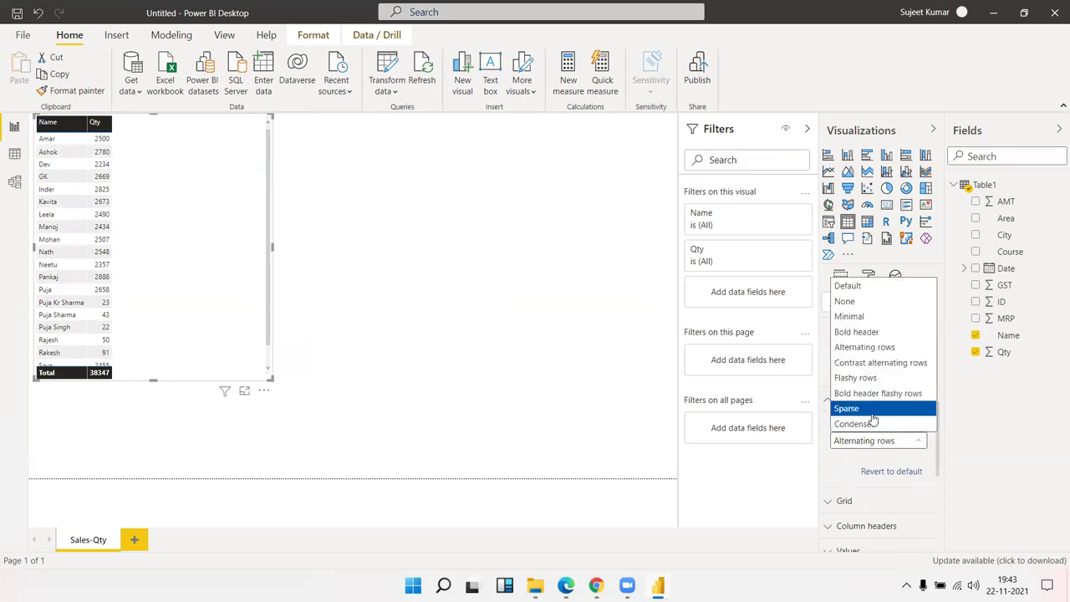
click(874, 408)
click(874, 449)
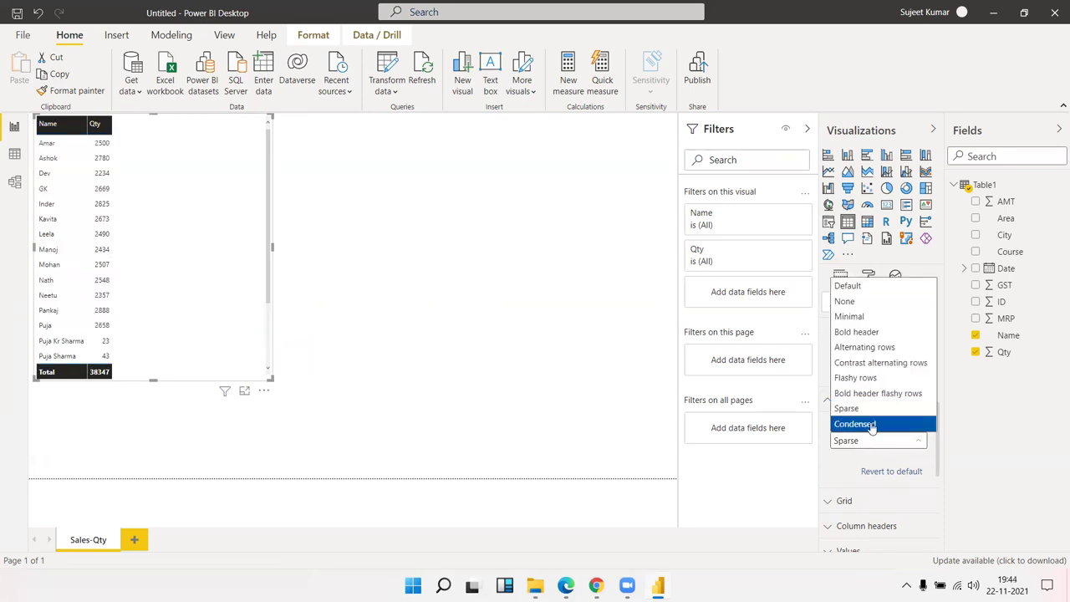
click(872, 424)
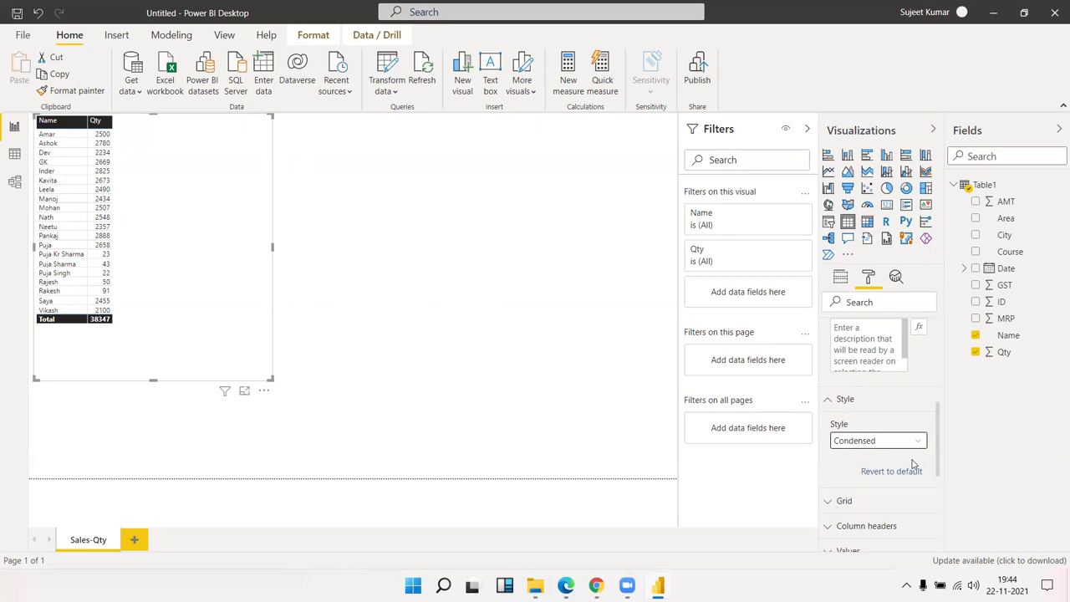
- Keep vertical grid lines on and make them black with thickness 5
scroll(912, 462, down, 4)
click(911, 420)
scroll(909, 423, up, 5)
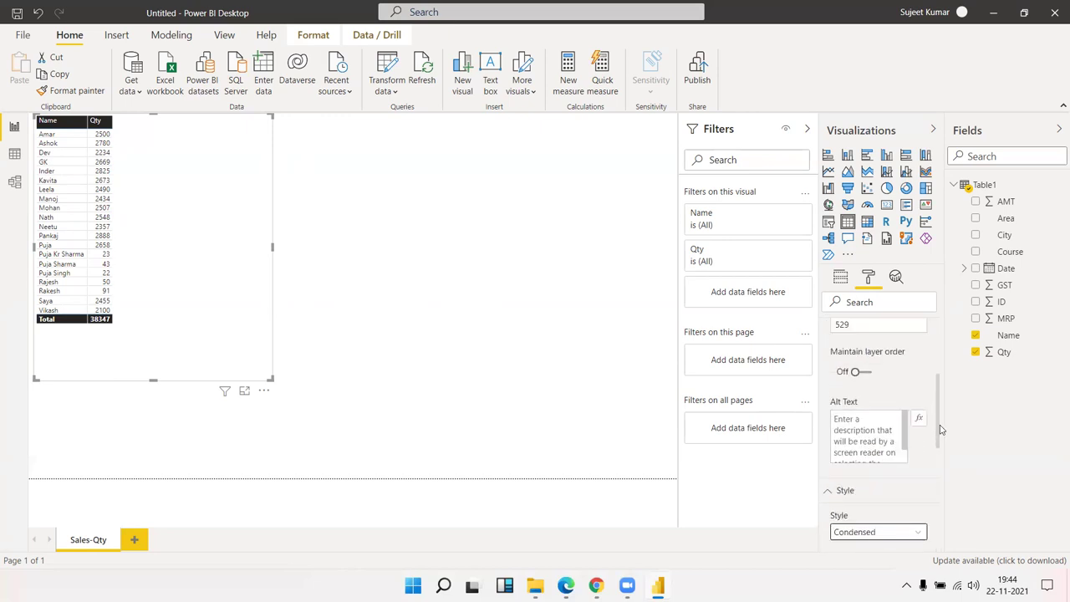
drag(936, 429, 929, 492)
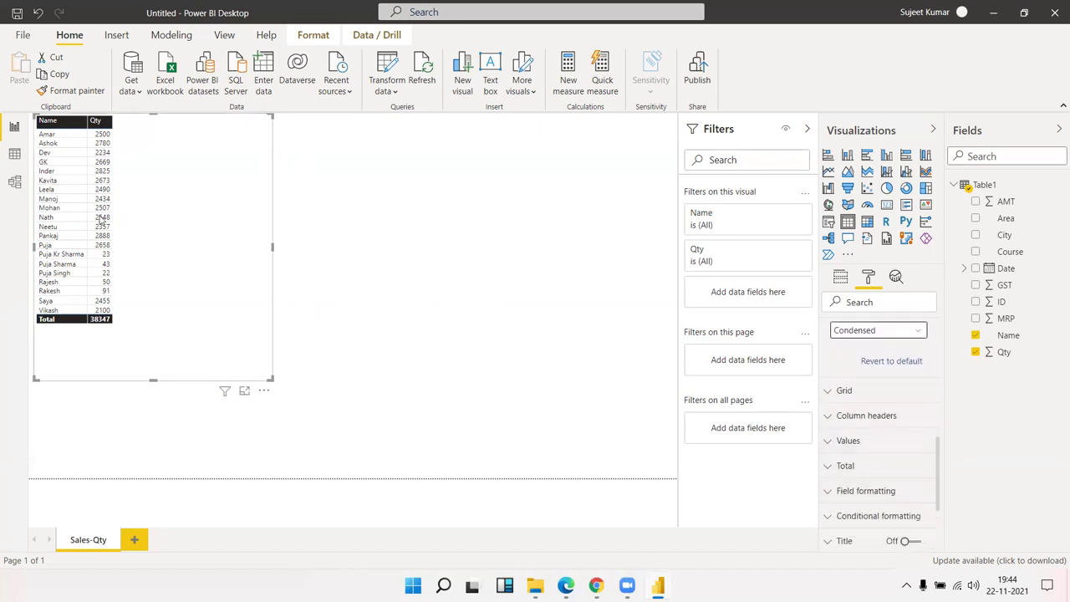
click(855, 392)
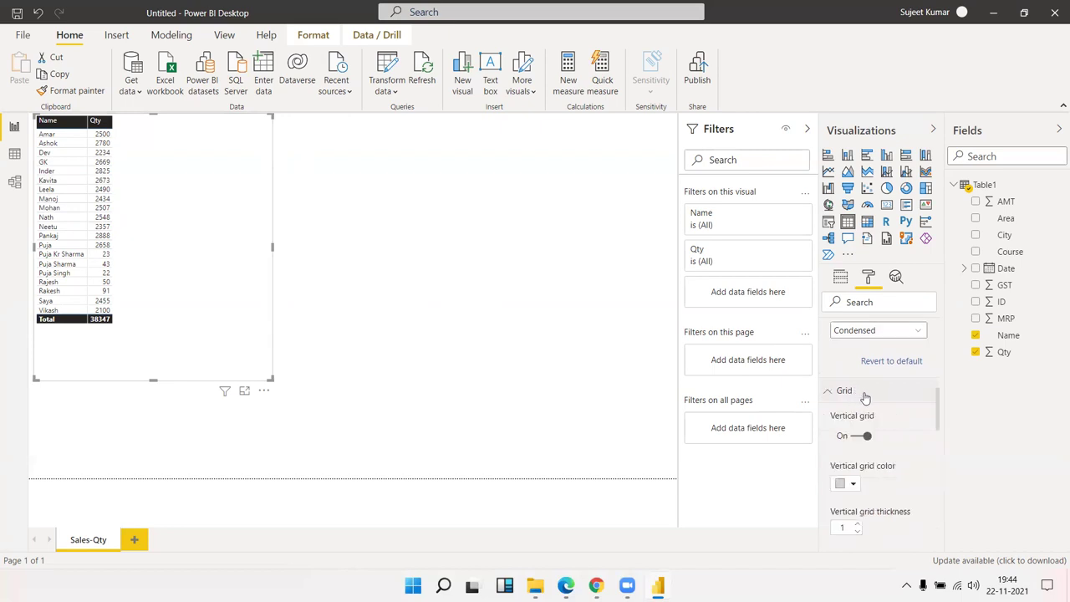
click(855, 443)
click(865, 438)
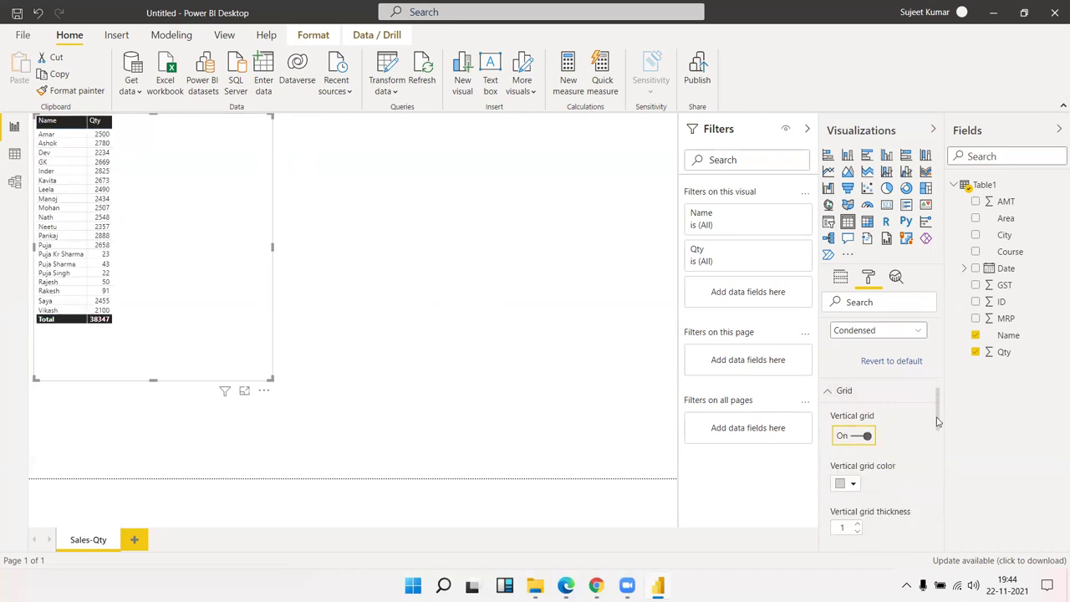
scroll(936, 422, down, 2)
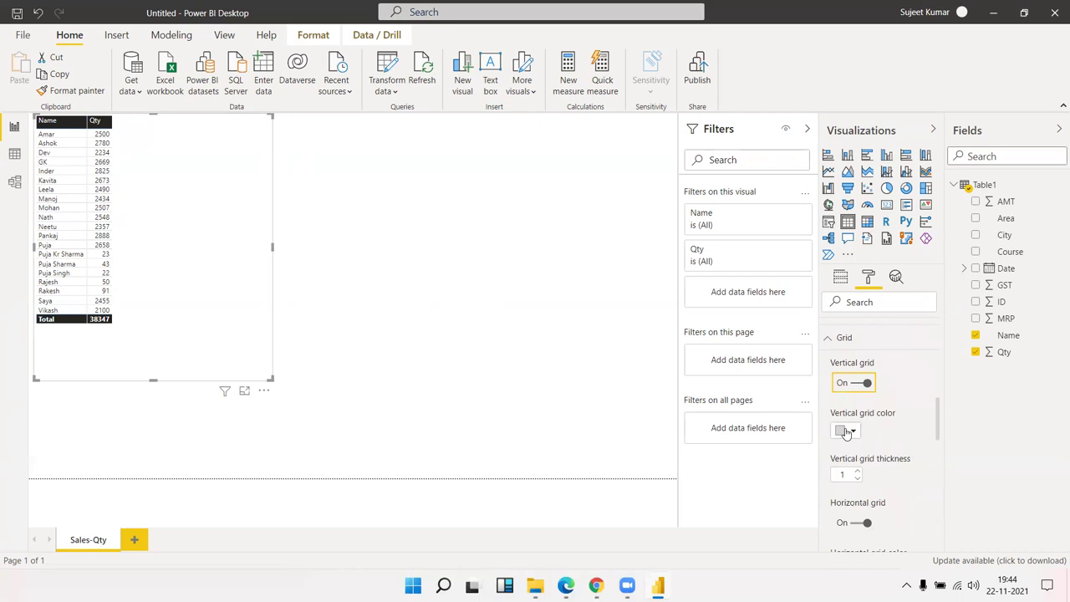
click(847, 432)
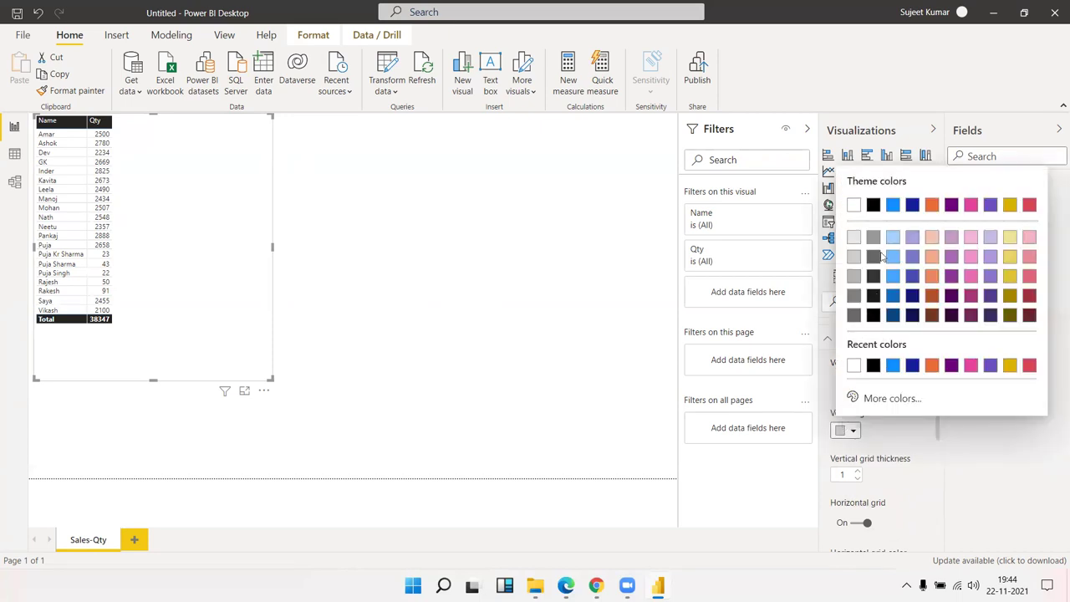
click(874, 205)
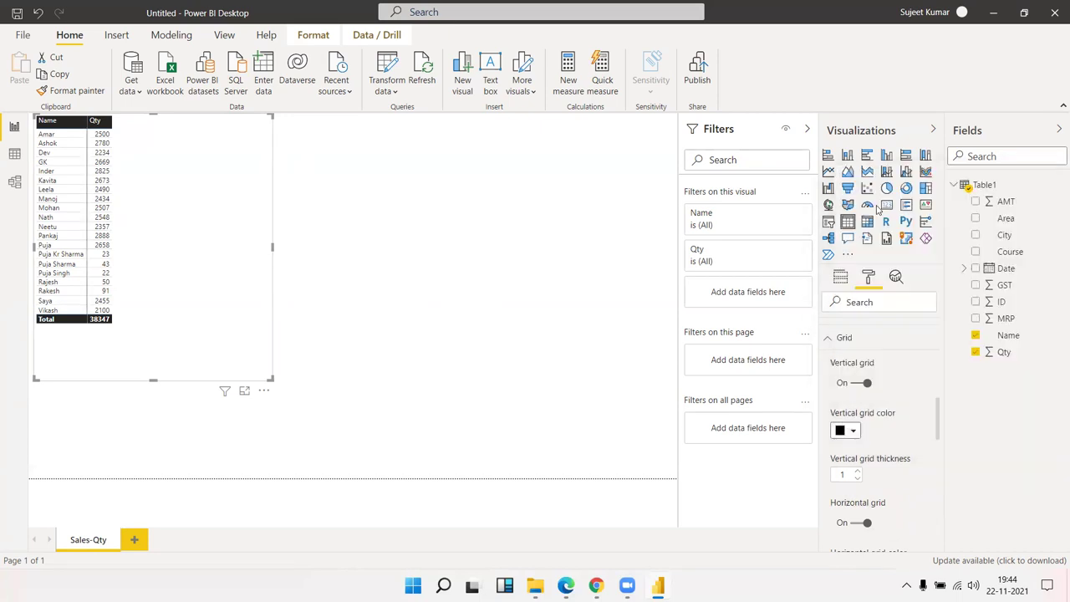
click(857, 473)
click(858, 473)
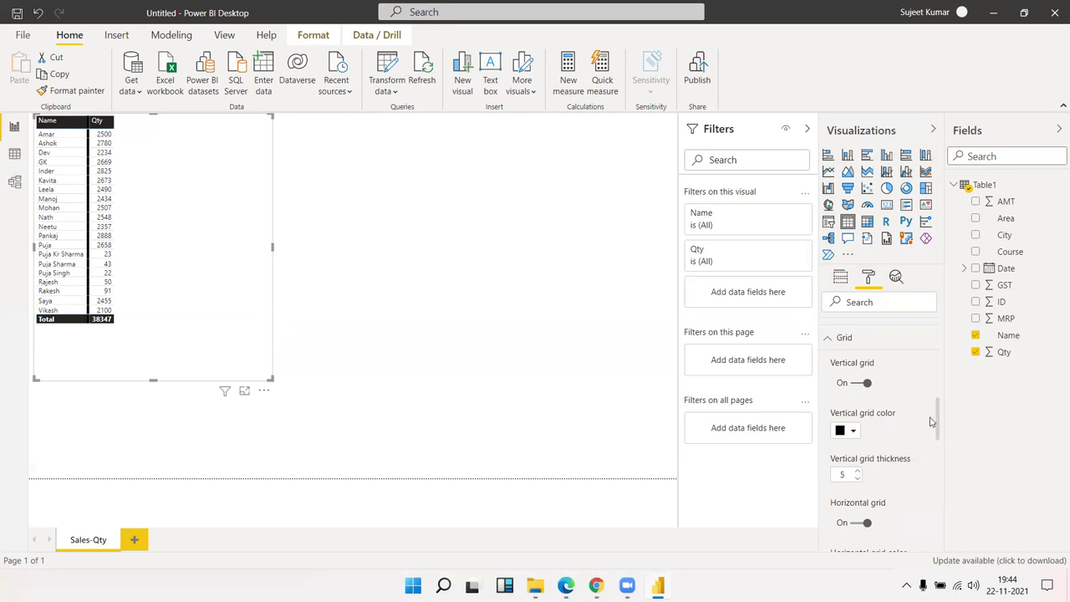
- Make the horizontal grid lines black
drag(936, 430, 938, 456)
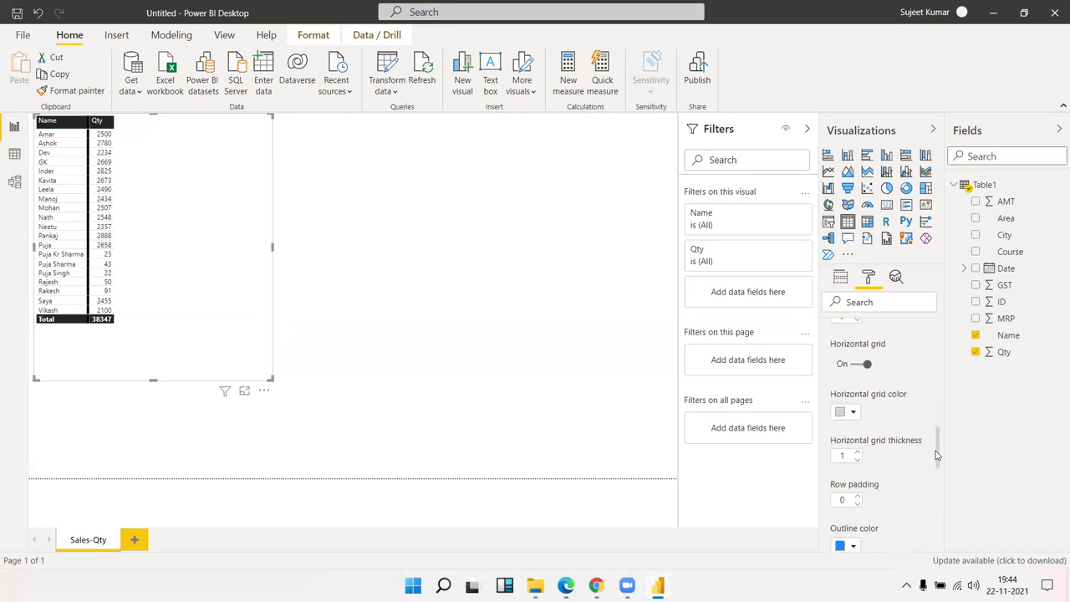
click(854, 414)
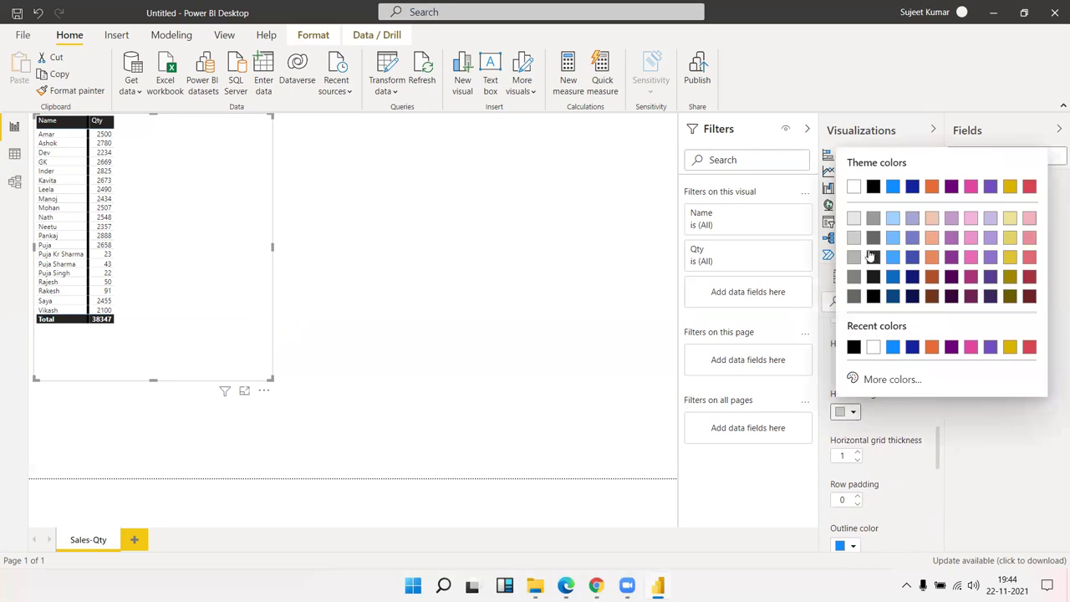
click(872, 188)
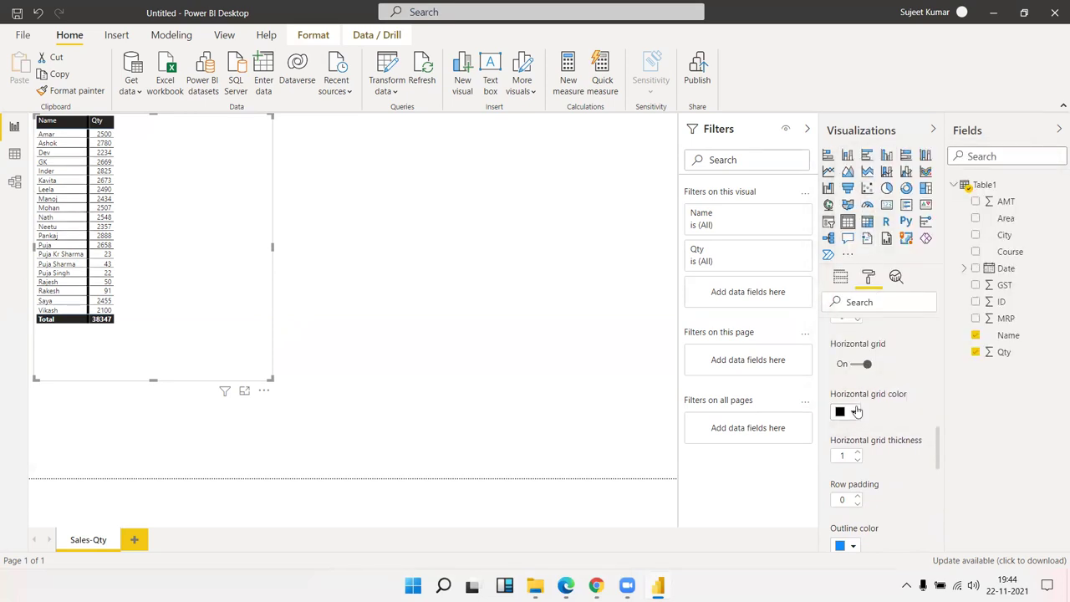
drag(938, 465, 937, 513)
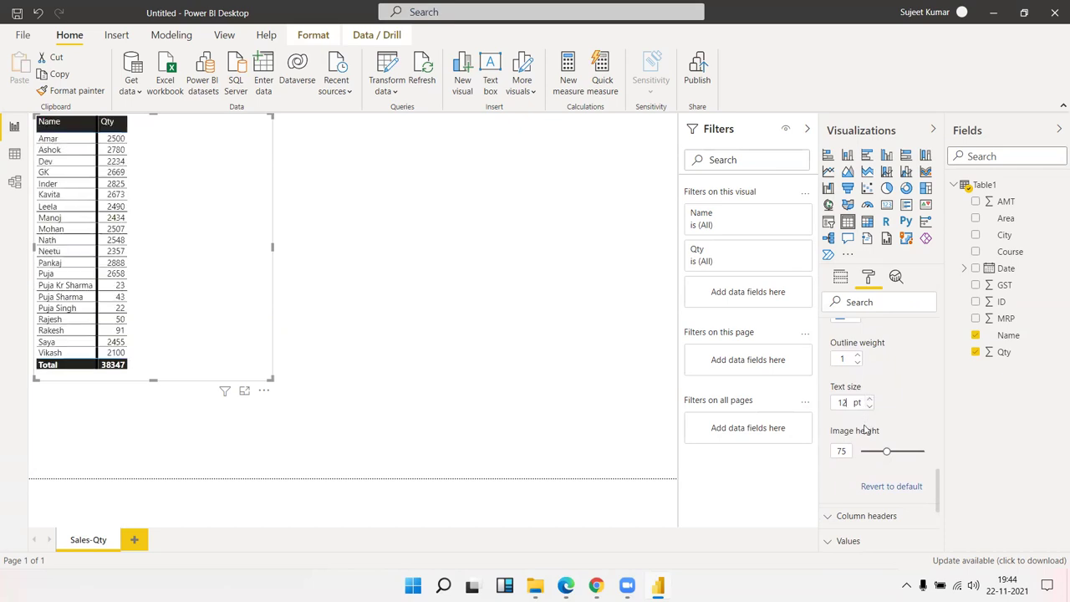
- Raise the table's image height from 75 to 133
mouse_move(885, 453)
mouse_down()
mouse_move(917, 450)
mouse_move(872, 451)
mouse_up()
scroll(872, 451, down, 5)
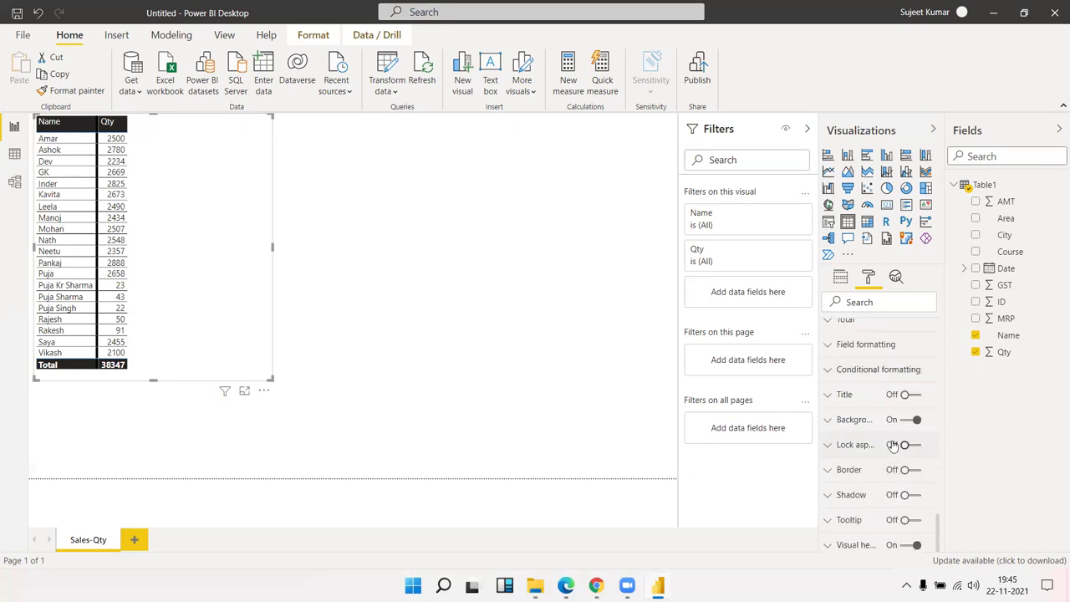
scroll(936, 523, up, 2)
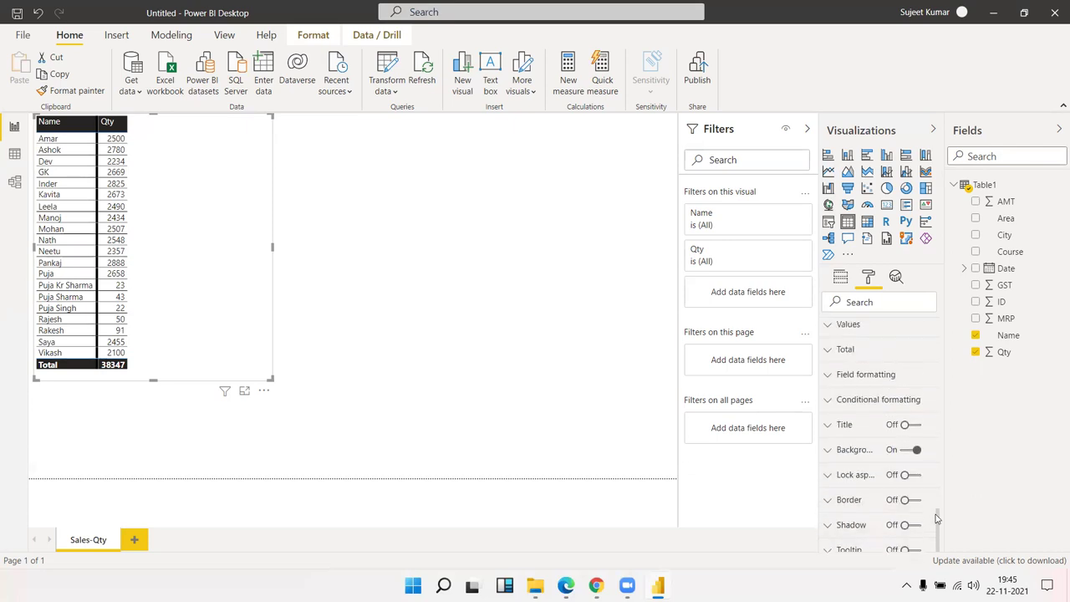
scroll(936, 519, up, 1)
scroll(928, 506, up, 1)
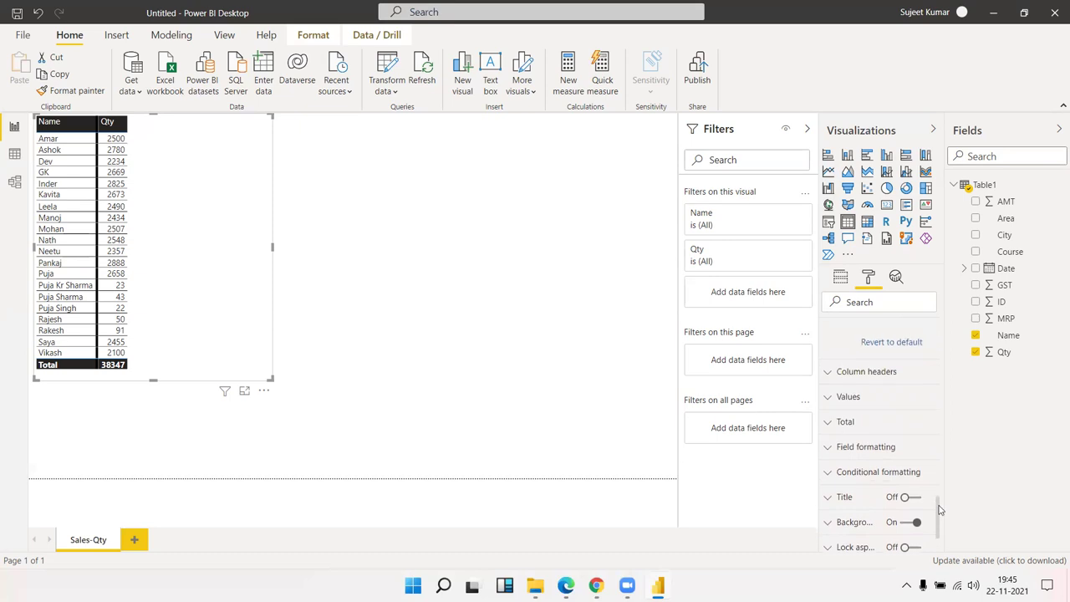
- Make the column header background dark blue
click(880, 394)
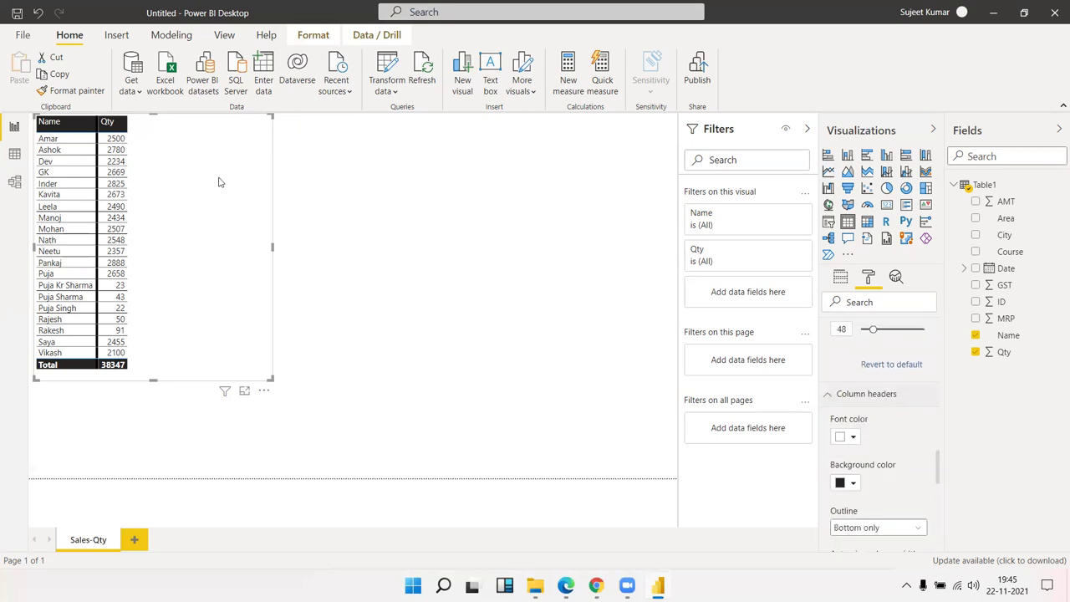
click(854, 438)
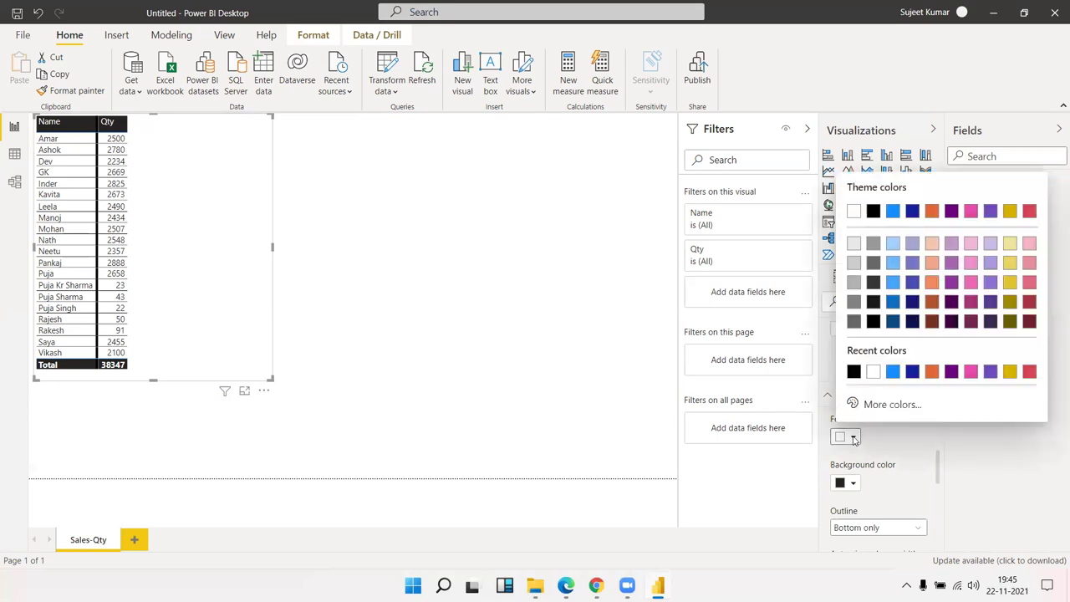
click(853, 438)
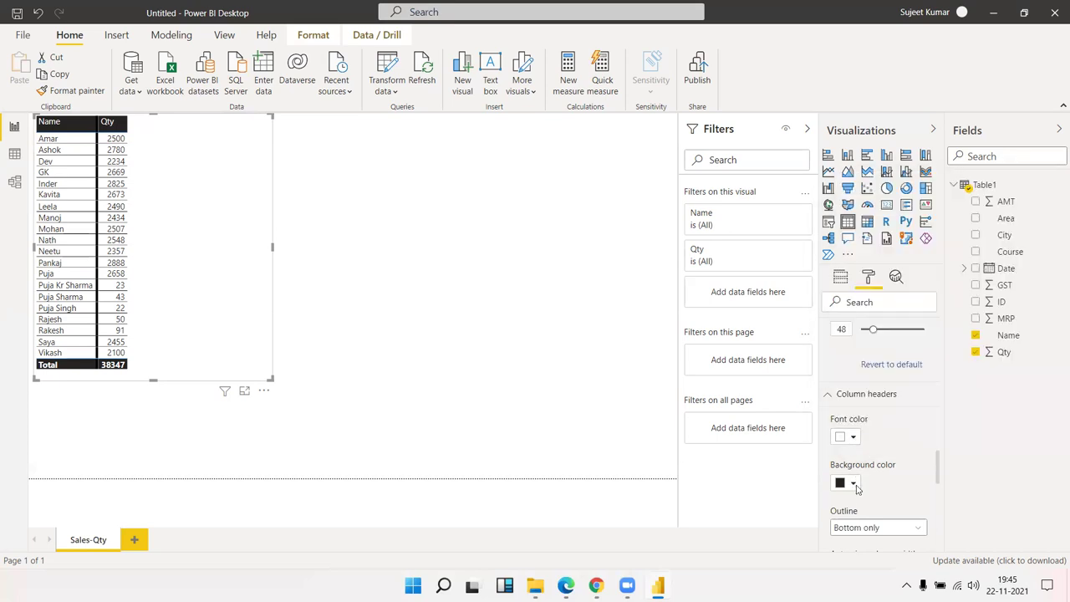
click(855, 485)
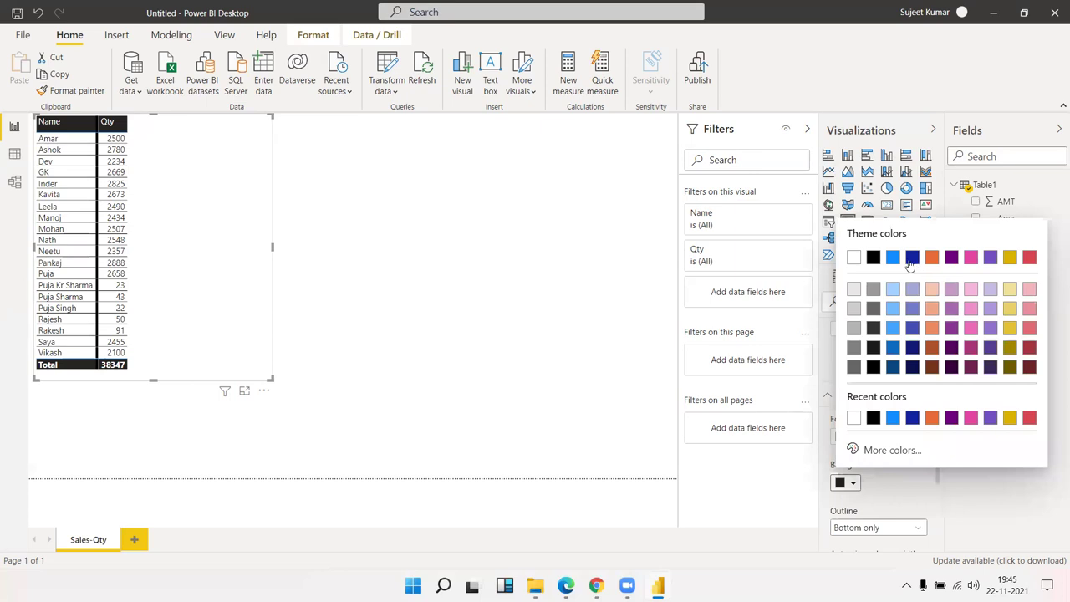
click(913, 259)
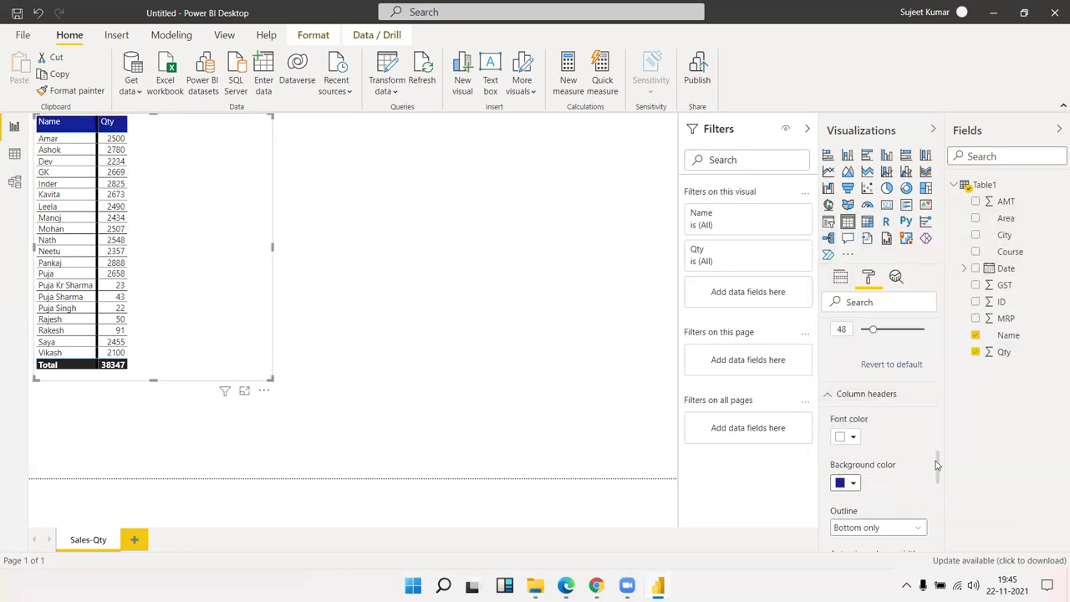
- Increase the grid text size to 14 pt and keep alignment on Auto
drag(938, 468, 932, 493)
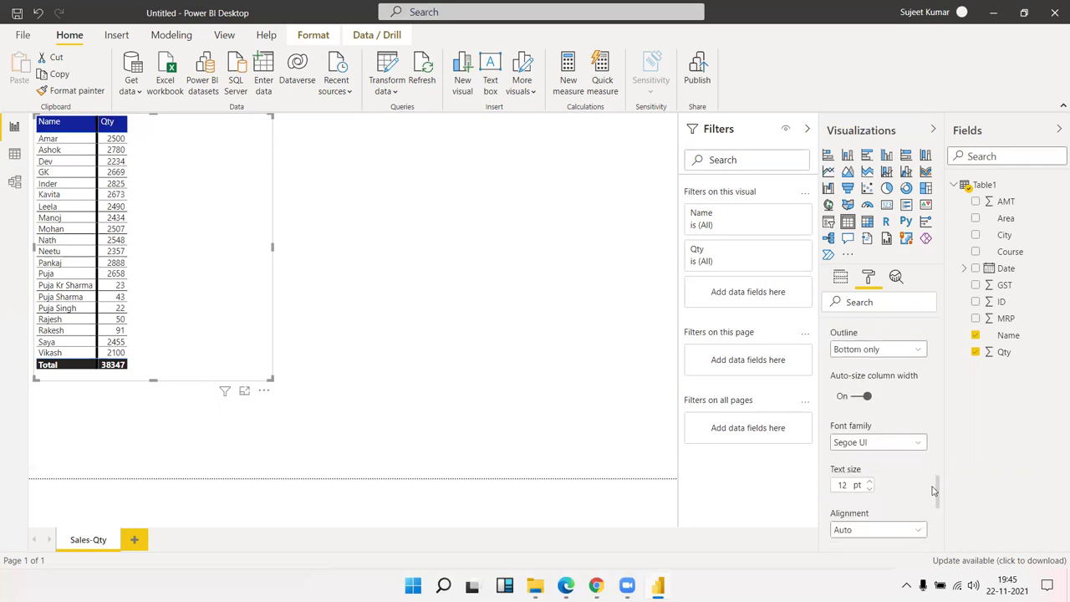
scroll(933, 493, down, 1)
scroll(933, 495, down, 1)
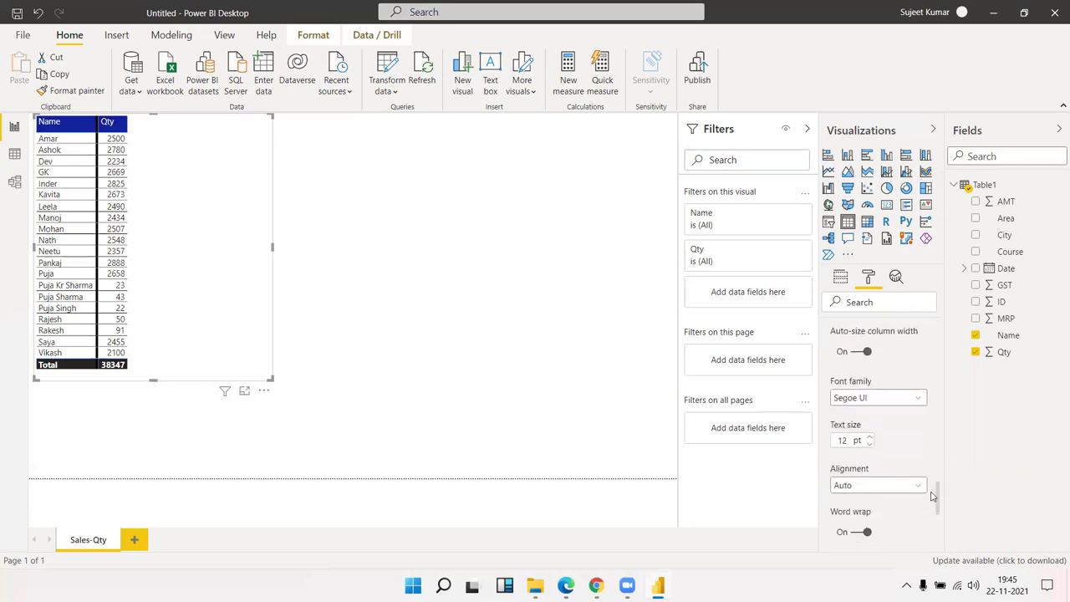
click(869, 437)
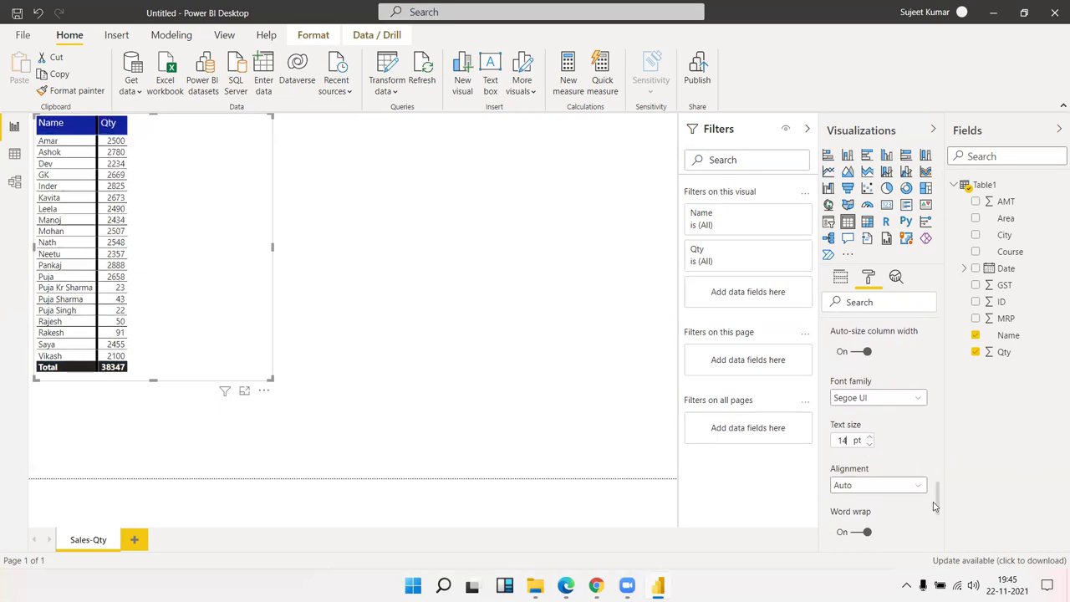
click(892, 485)
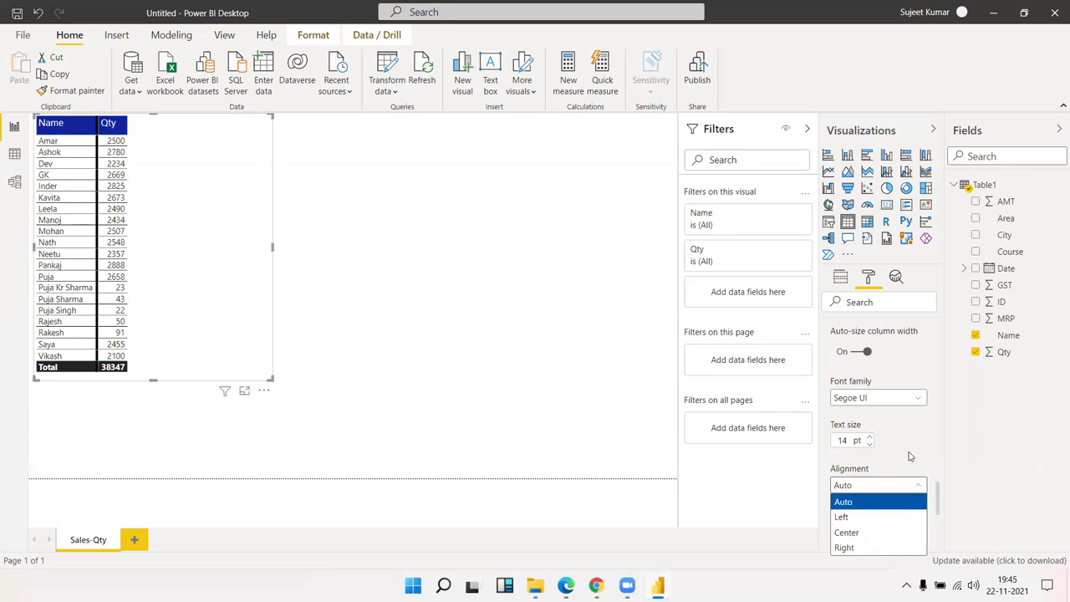
click(911, 458)
drag(938, 500, 941, 520)
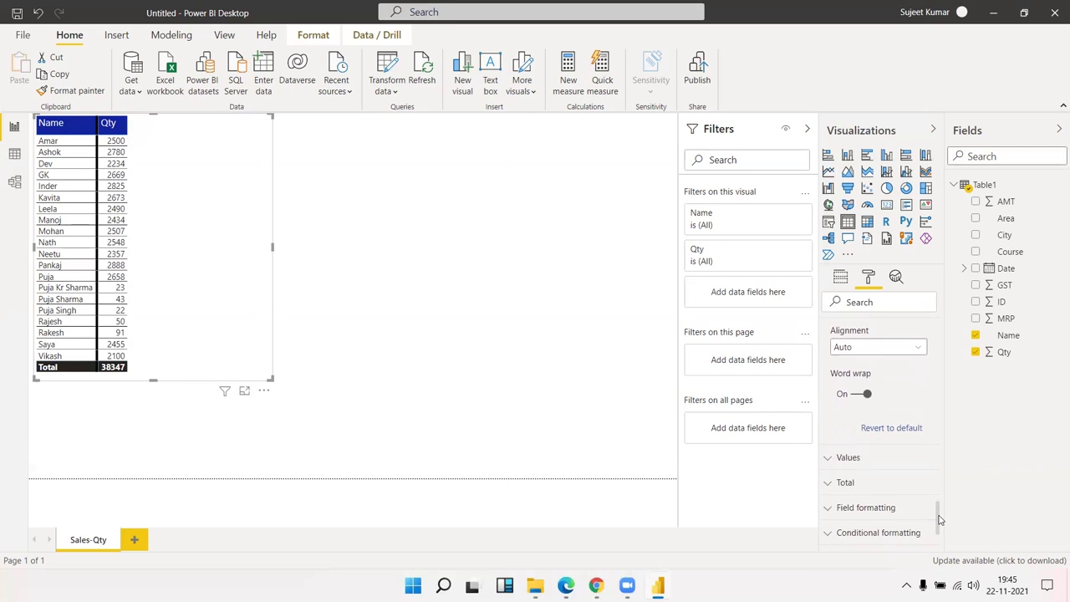
- Replace the Total label in the Total card with 'Sales Qty'
click(866, 458)
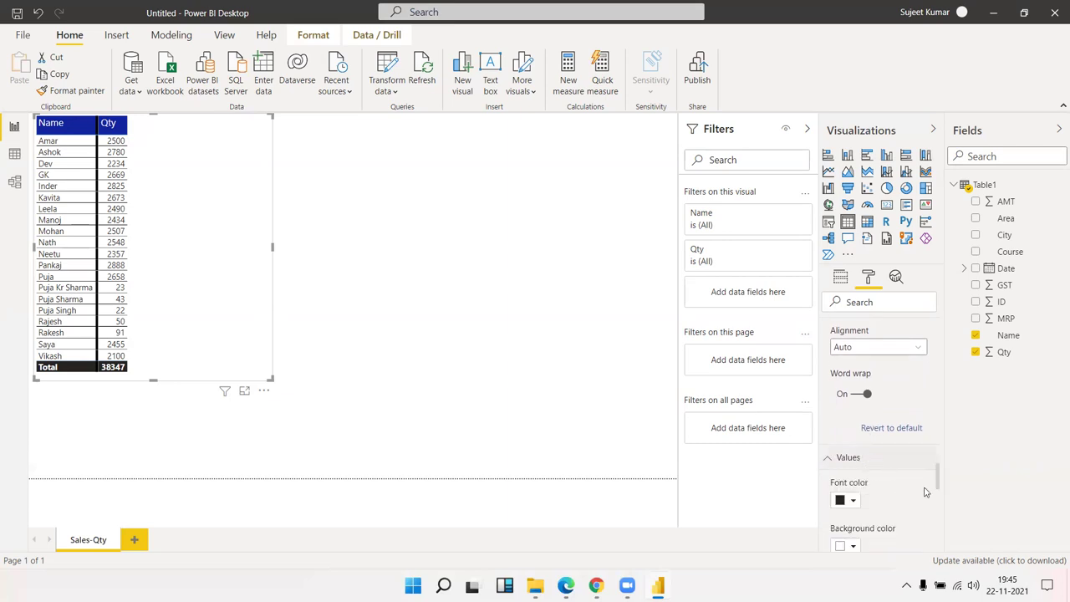
mouse_move(939, 478)
mouse_down()
mouse_move(936, 530)
mouse_move(938, 510)
mouse_up()
click(903, 485)
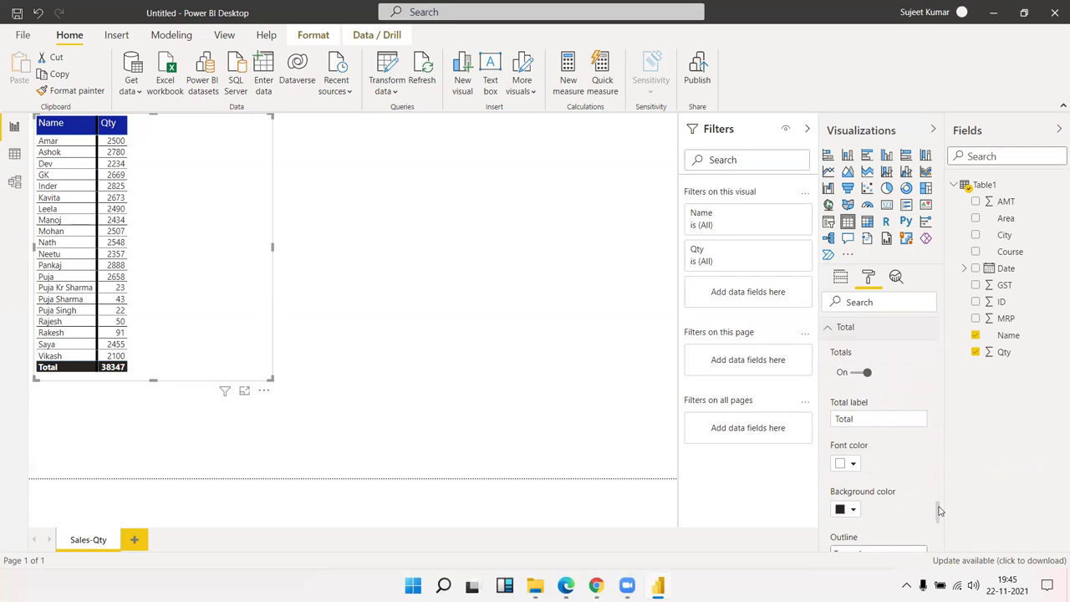
drag(870, 411, 816, 408)
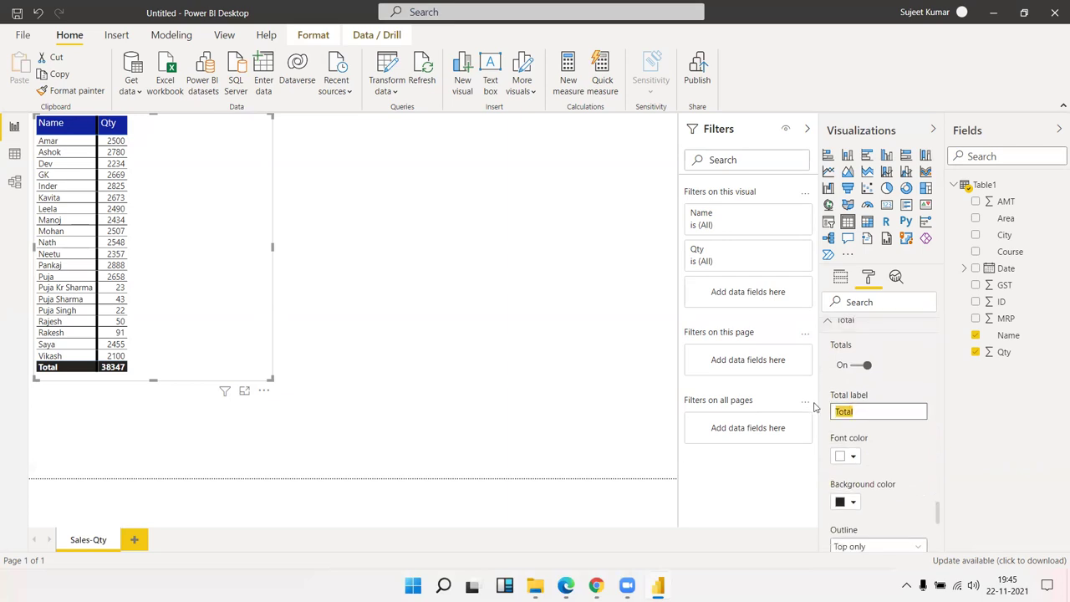
text(Sales Qty)
key(Tab)
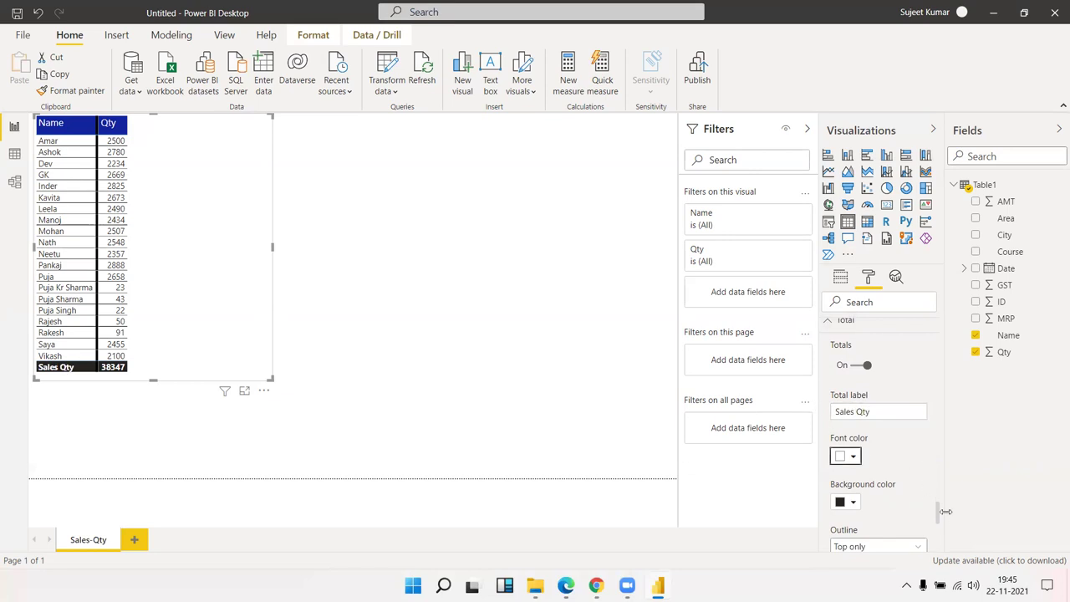
drag(938, 514, 941, 550)
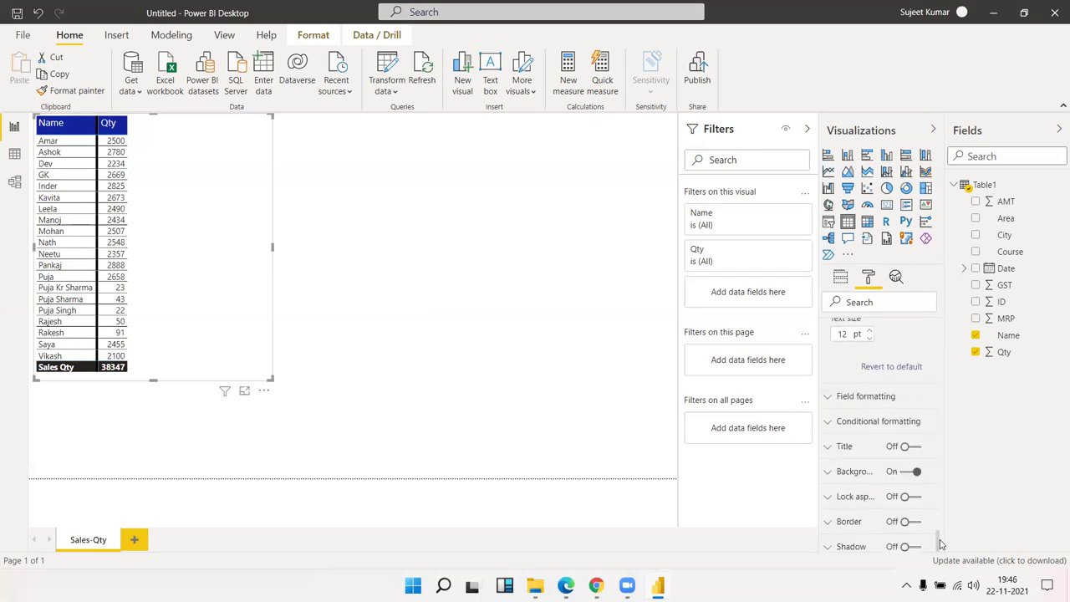
- Turn on the table visual's background and border
click(866, 390)
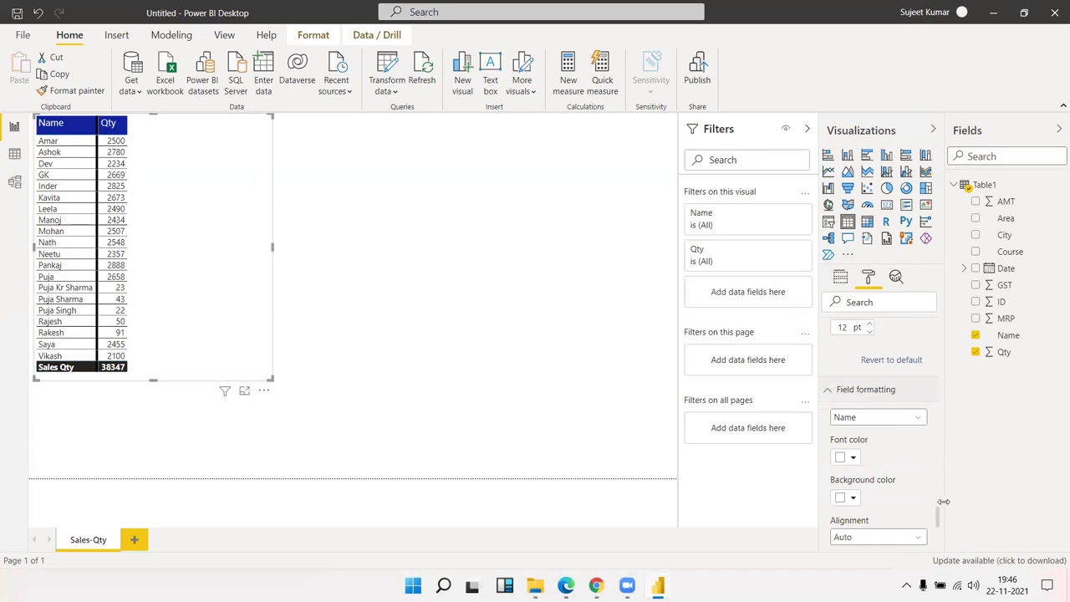
click(842, 401)
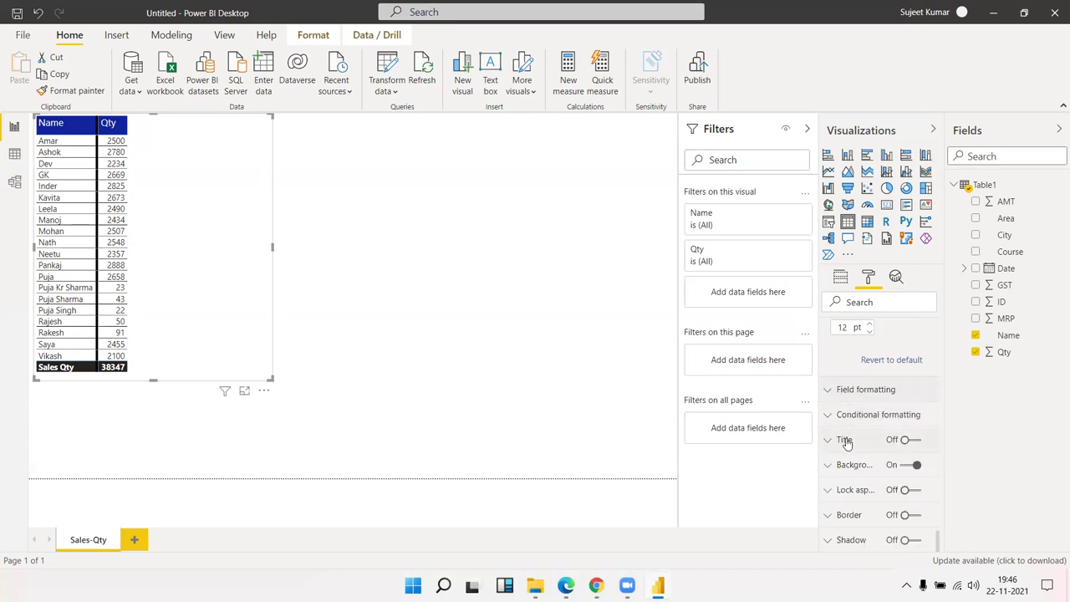
click(905, 467)
scroll(865, 523, down, 1)
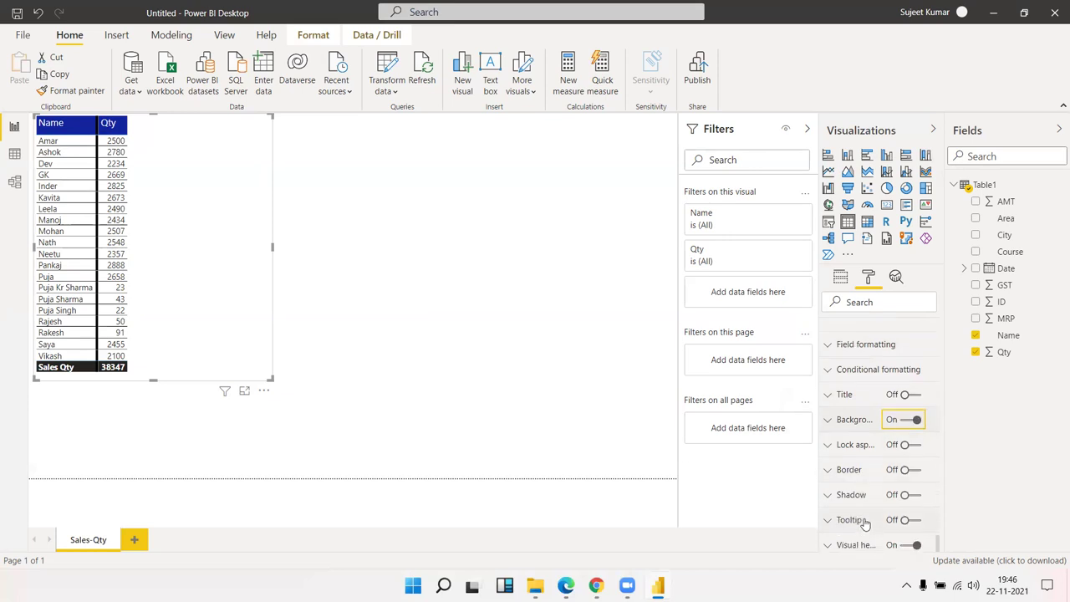
click(916, 472)
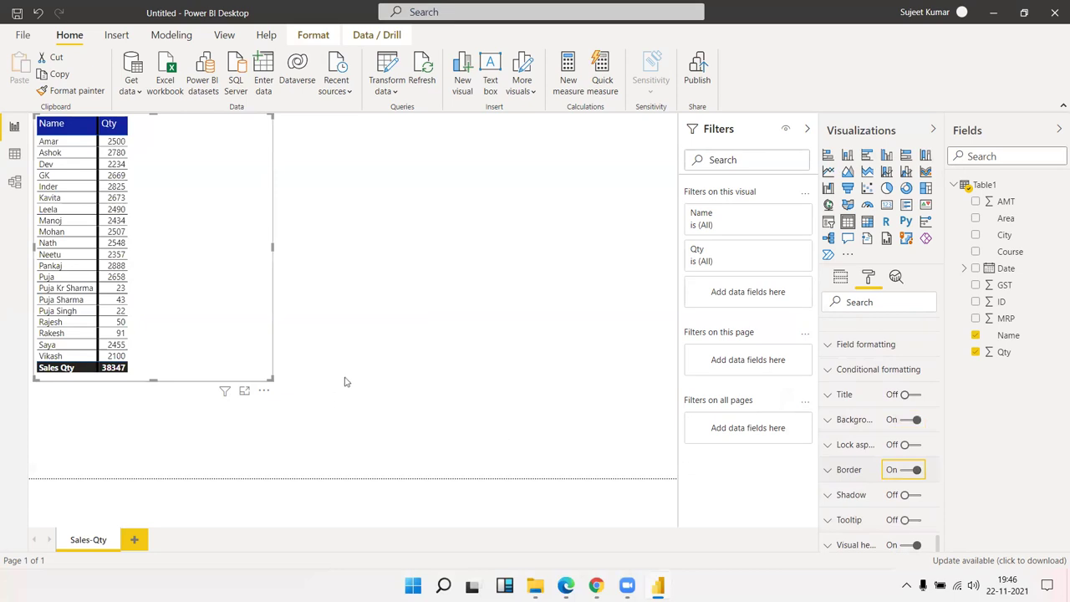
- Narrow the Name/Qty table so it fits just its two columns
click(294, 219)
click(212, 352)
drag(269, 379, 130, 380)
click(184, 375)
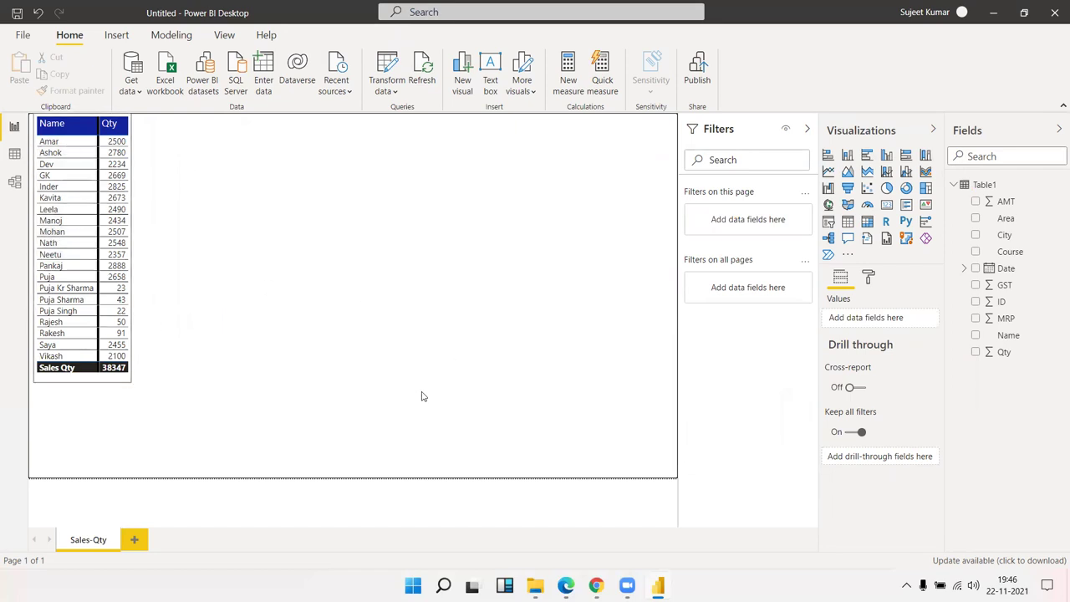
- Add a new empty table visual and place it right of the first table
click(117, 378)
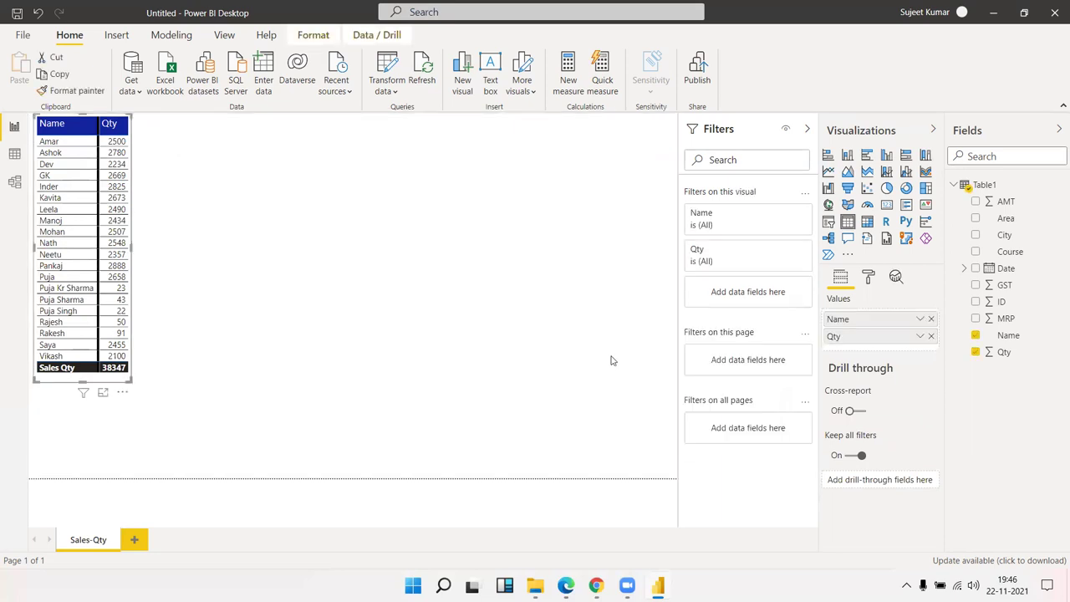
click(338, 304)
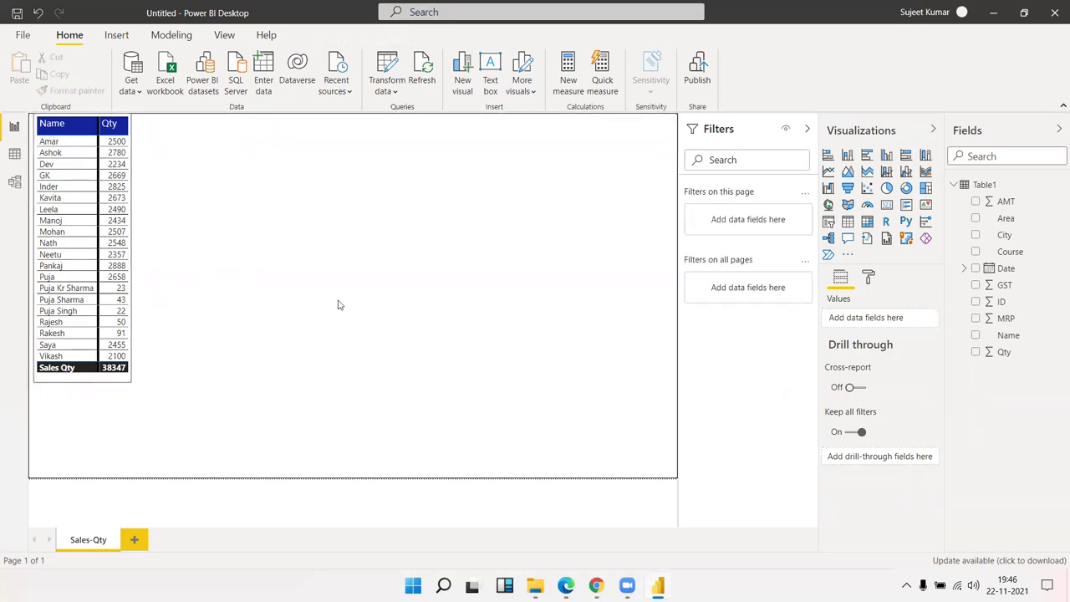
click(848, 221)
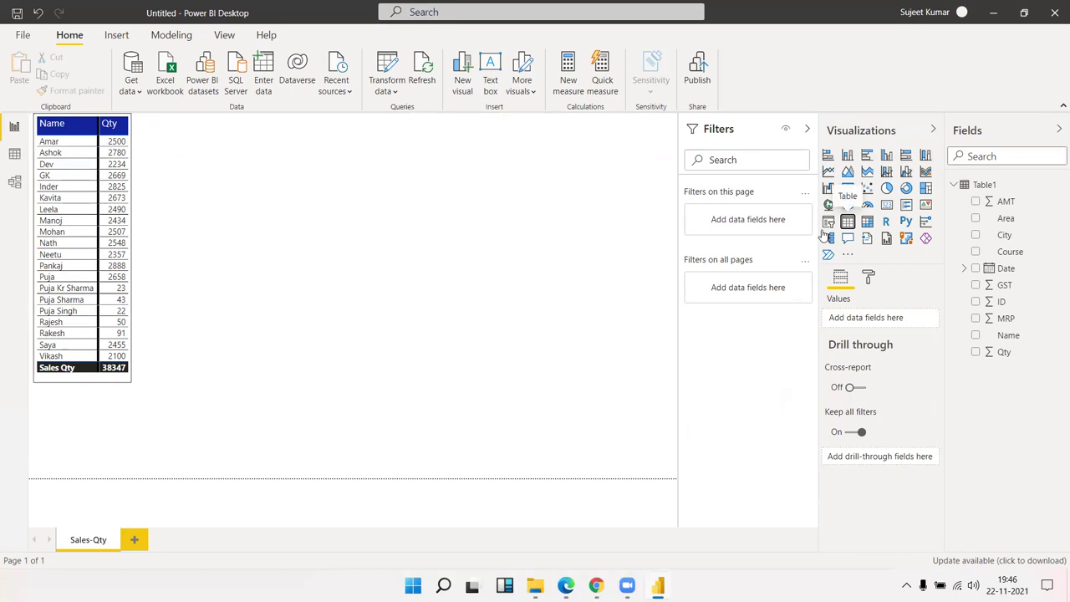
mouse_move(116, 401)
mouse_down()
mouse_move(228, 129)
mouse_move(241, 150)
mouse_up()
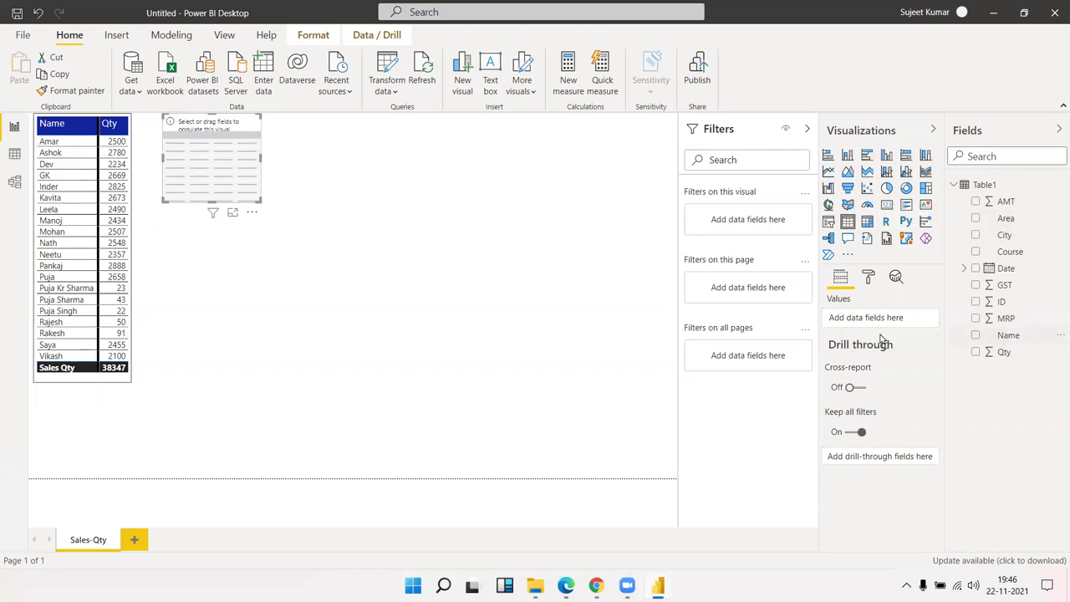
- Fill the new table with the Name, City and Qty fields
drag(1009, 335, 201, 152)
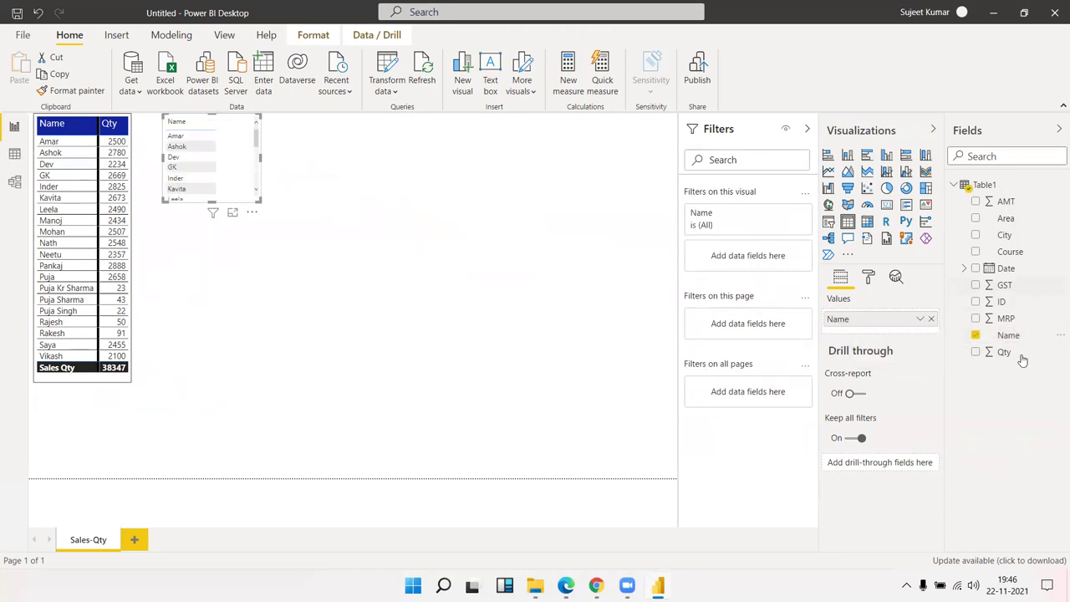
drag(1011, 359, 761, 332)
mouse_move(1004, 235)
mouse_down()
mouse_move(378, 192)
mouse_move(205, 162)
mouse_up()
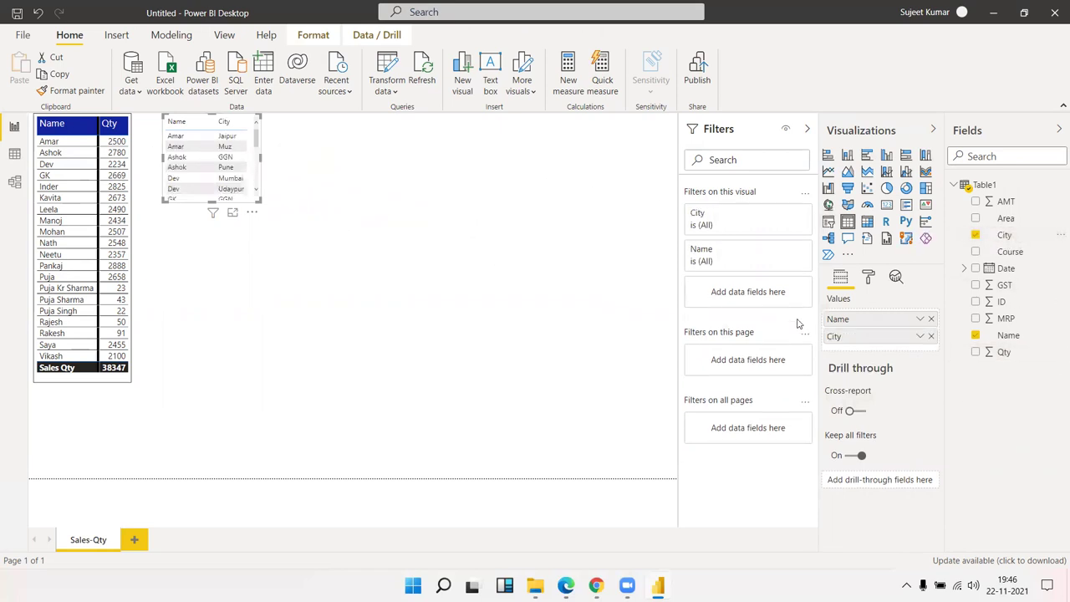
mouse_move(1003, 352)
mouse_down()
mouse_move(250, 209)
mouse_move(383, 452)
mouse_move(299, 459)
mouse_up()
mouse_move(295, 327)
mouse_down()
mouse_move(287, 410)
mouse_move(298, 241)
mouse_up()
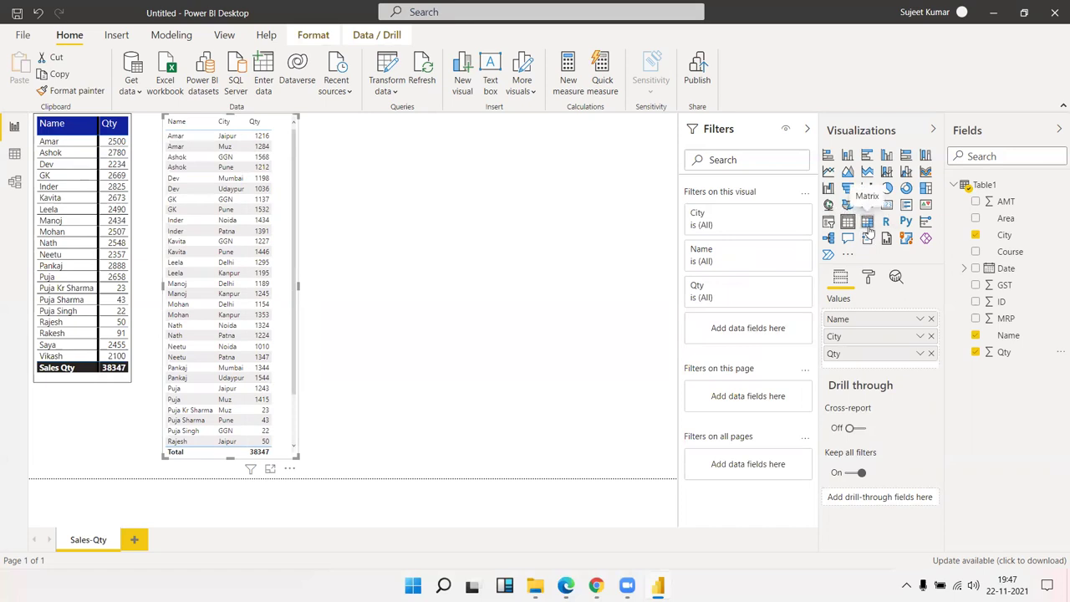
- Convert the second table to a matrix and widen it to show every city column
click(868, 223)
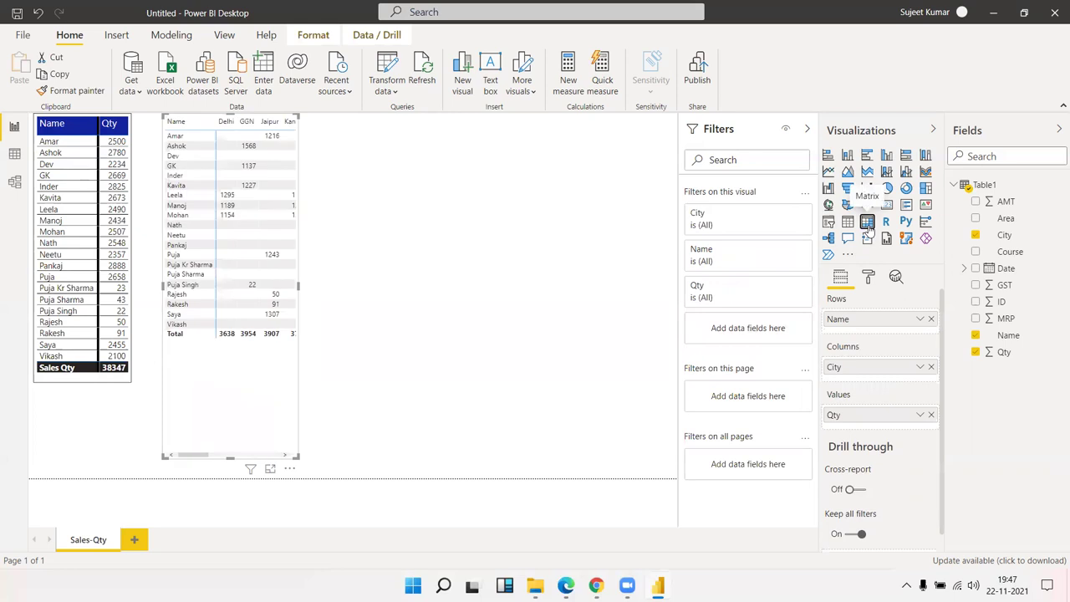
mouse_move(298, 455)
mouse_down()
mouse_move(488, 372)
mouse_move(491, 347)
mouse_up()
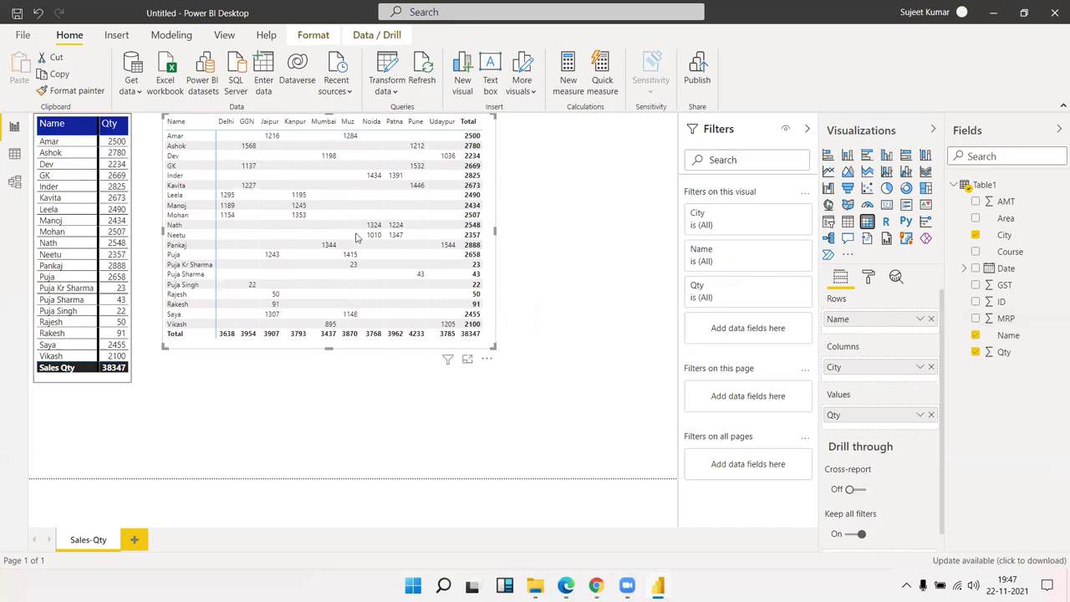
- Cross-filter the page to Kavita from the matrix and table, then clear the filter
click(79, 198)
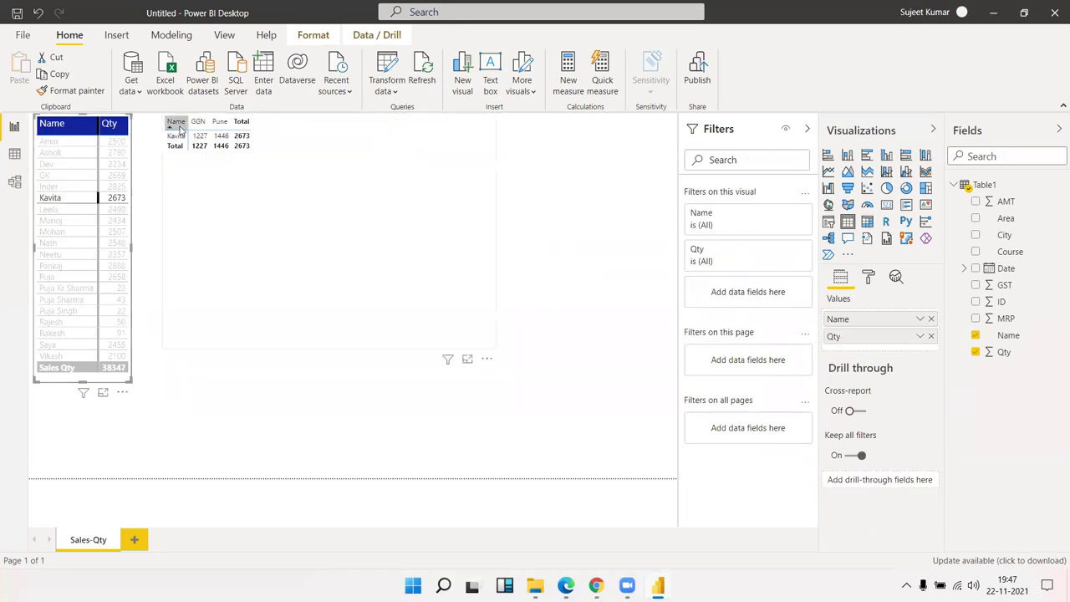
click(285, 163)
click(180, 185)
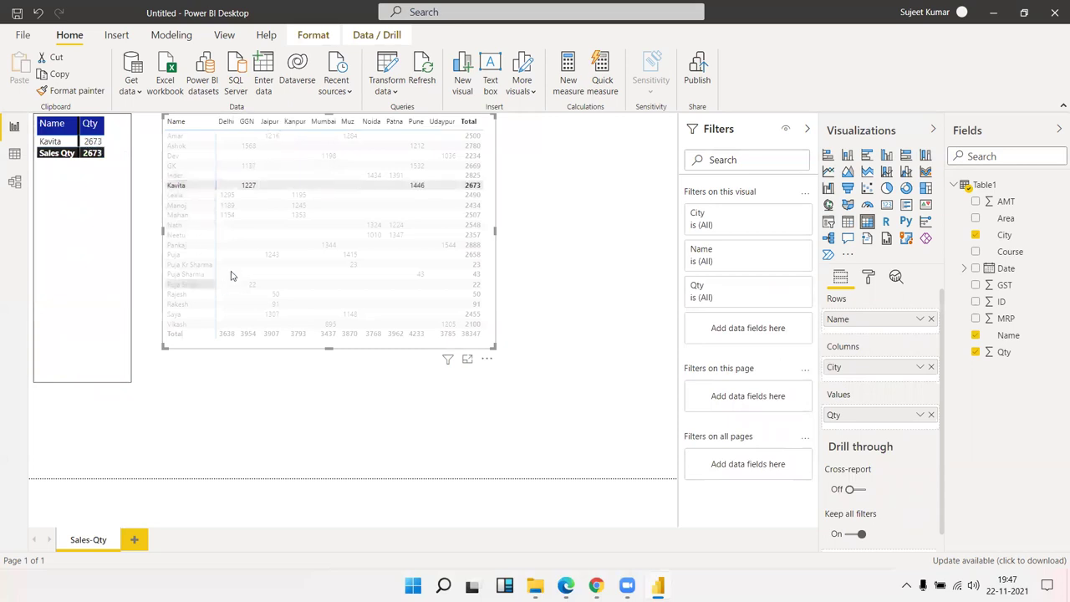
click(92, 144)
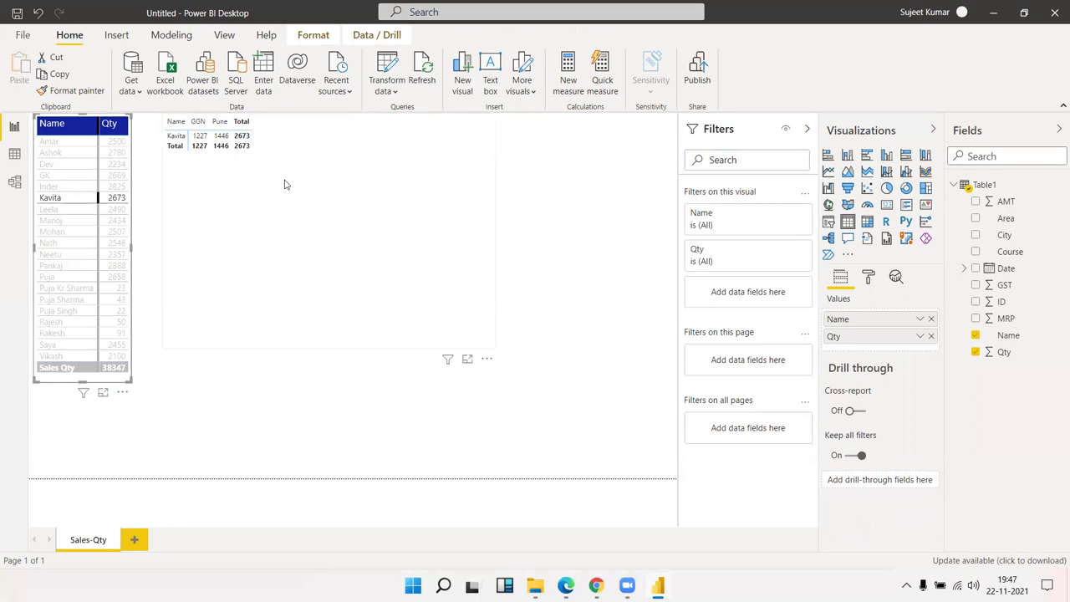
click(120, 197)
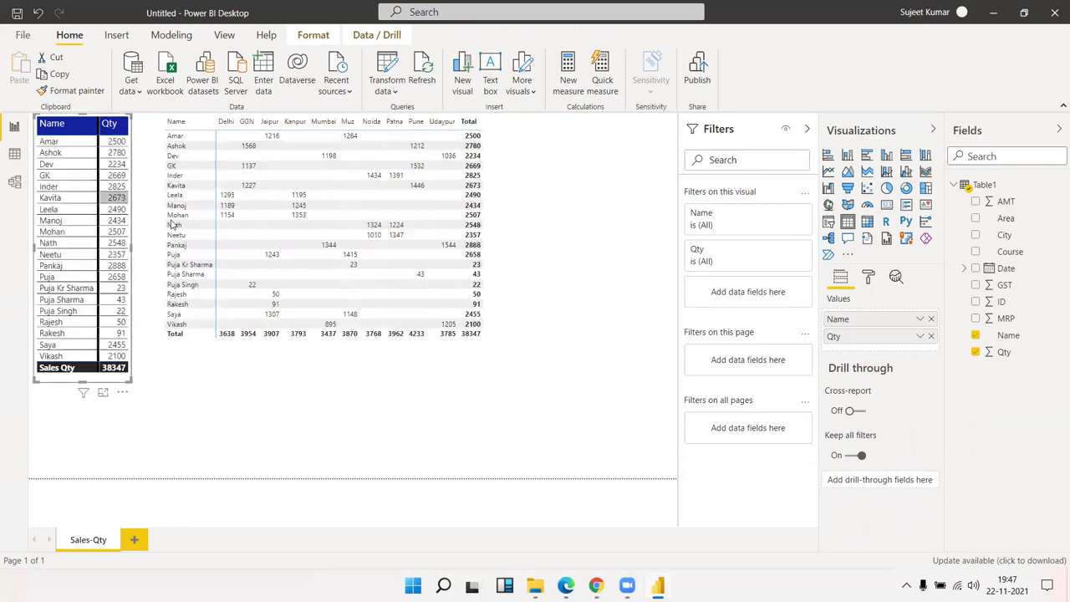
- Cross-filter the page by the Manoj/Pune matrix cell, then clear the selection
click(415, 215)
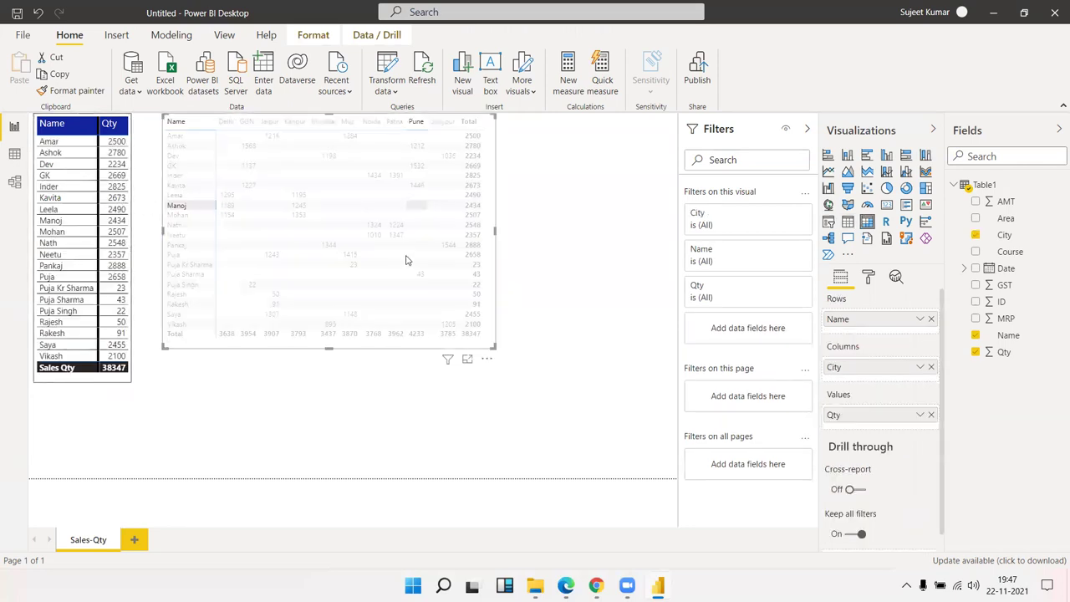
click(415, 206)
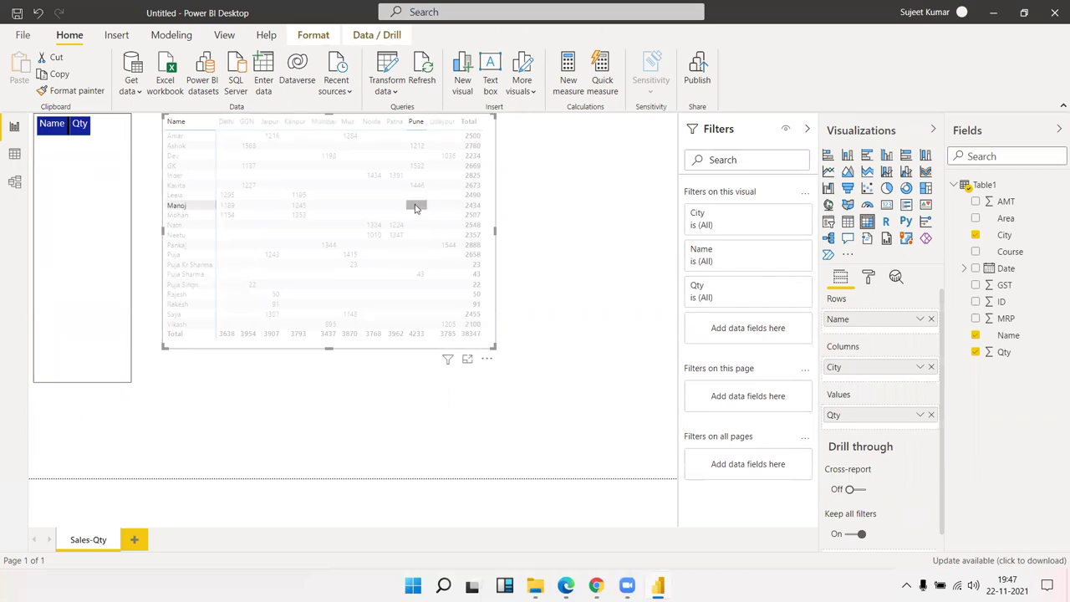
click(416, 207)
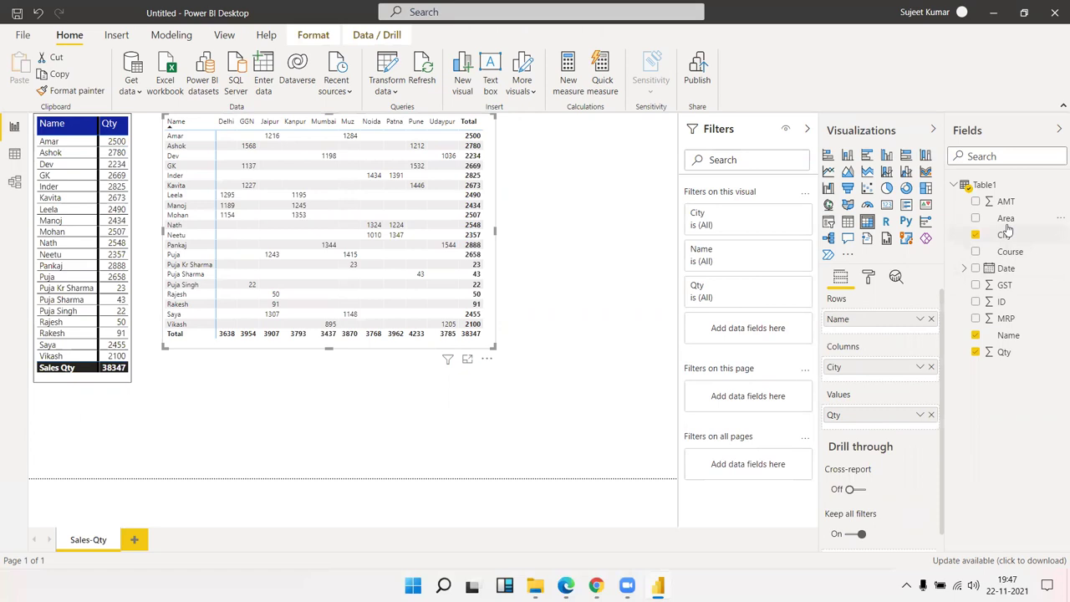
- Add Area under City in the matrix columns and enlarge the matrix
drag(1008, 222, 875, 383)
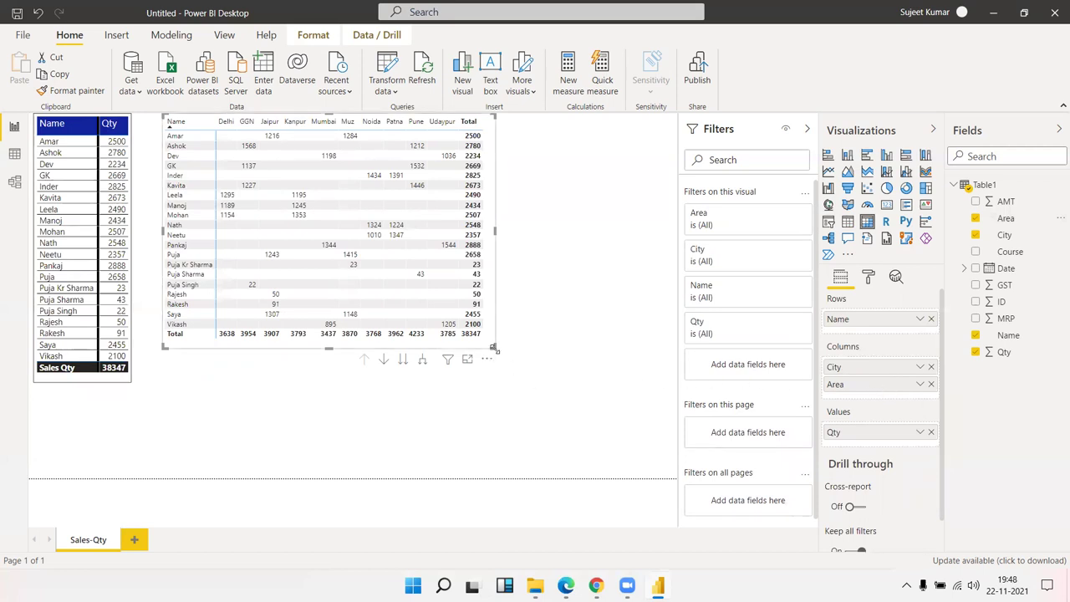
drag(495, 347, 642, 400)
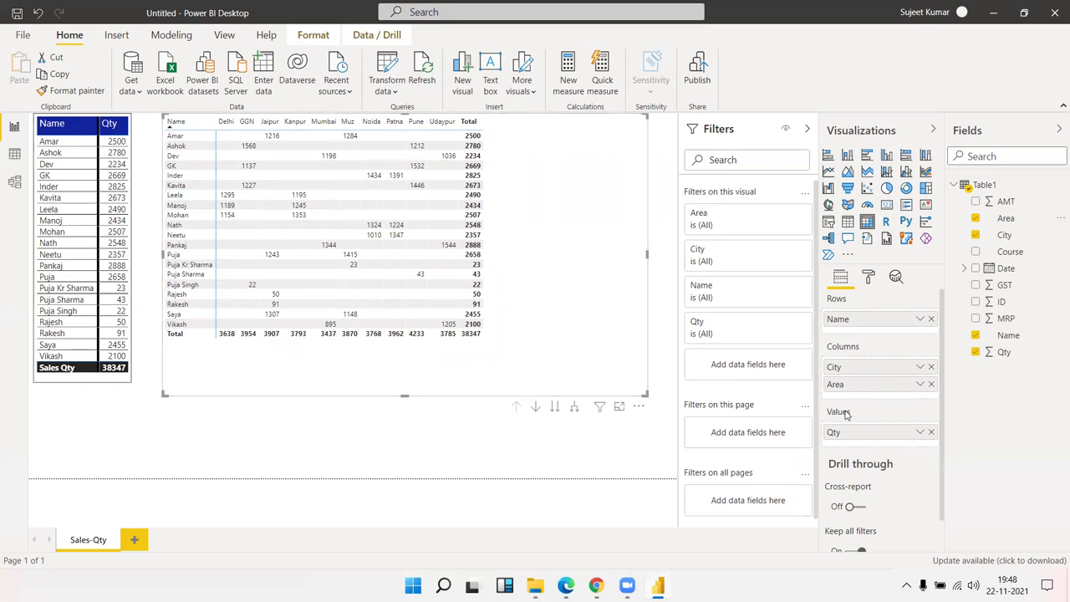
drag(842, 394, 849, 337)
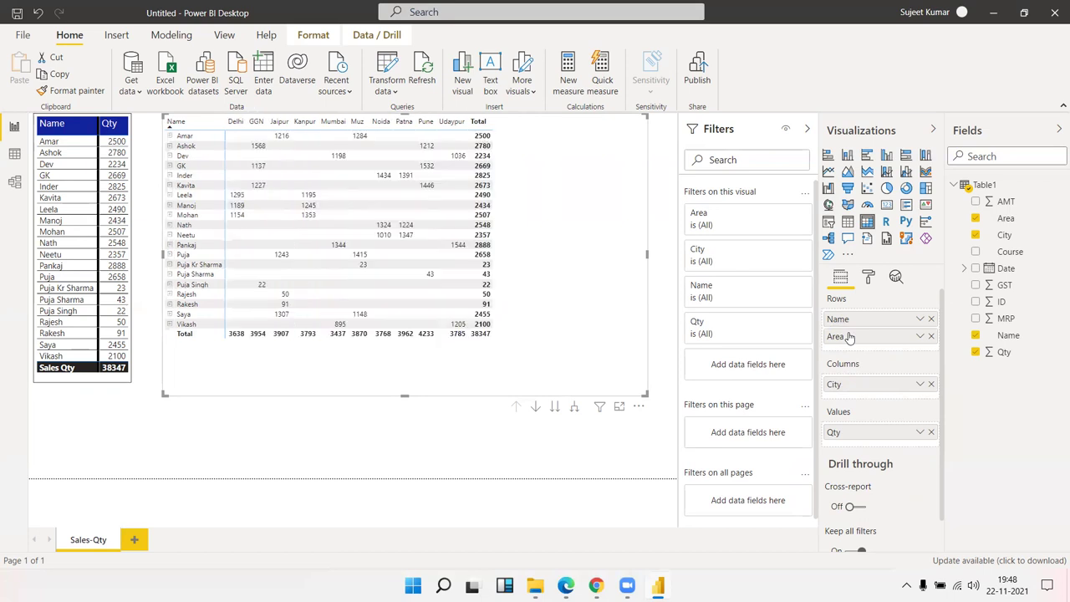
click(169, 137)
click(169, 136)
drag(851, 337, 853, 393)
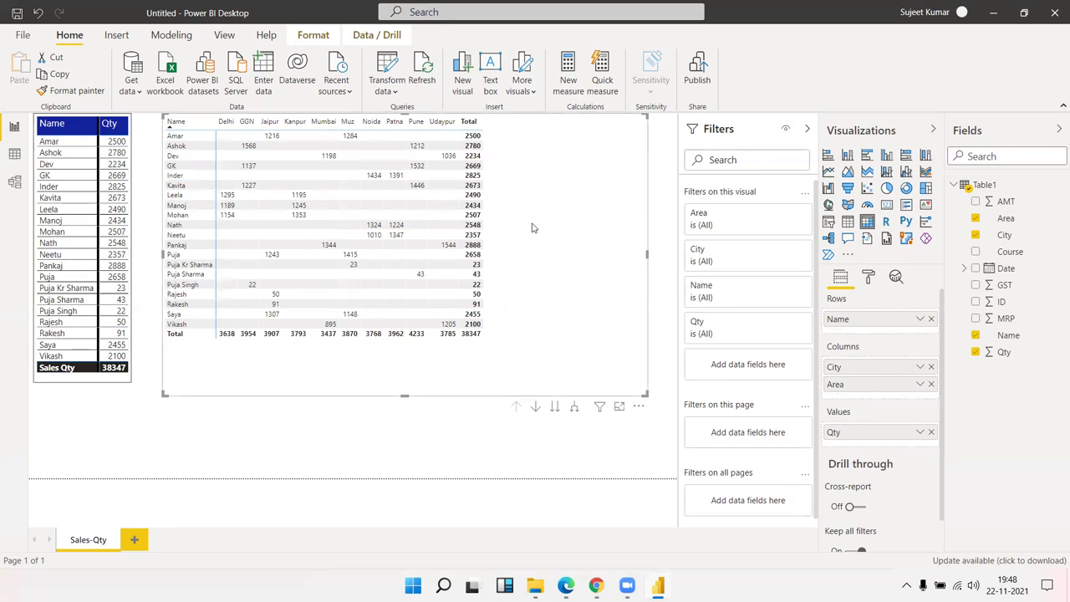
- Turn on drill mode and drill the matrix columns from City down to Area regions
drag(552, 162, 562, 202)
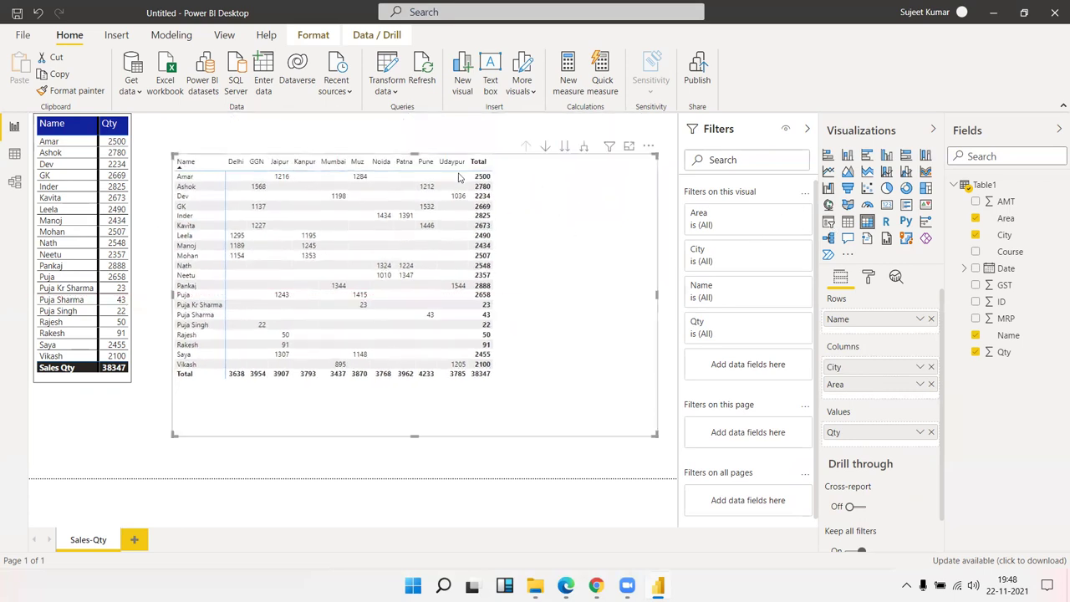
click(546, 147)
click(564, 148)
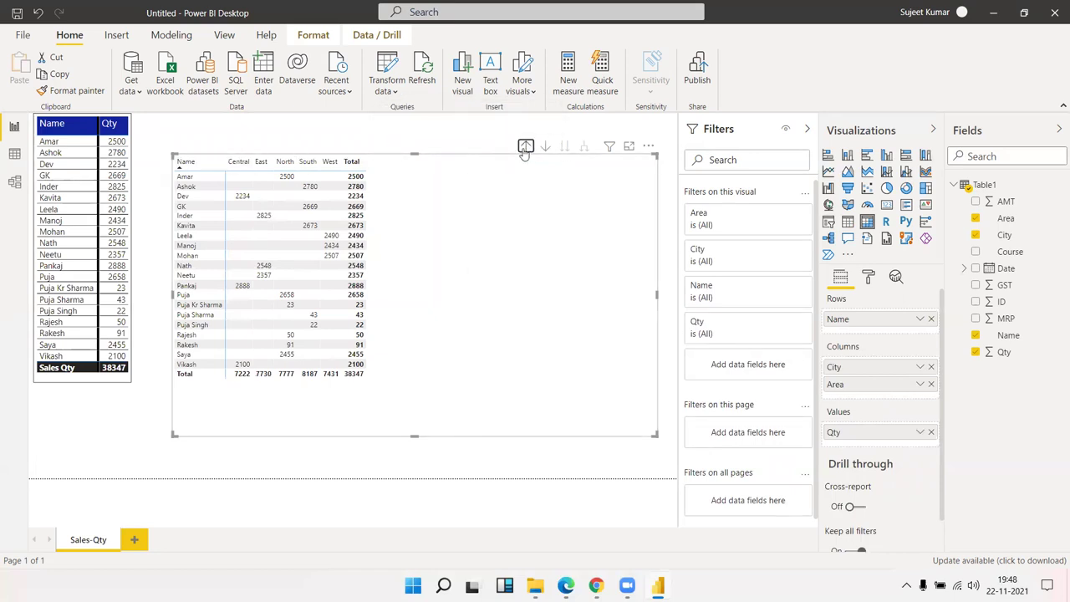
- Drill the matrix back up to City level, undo its move and reselect it
click(526, 148)
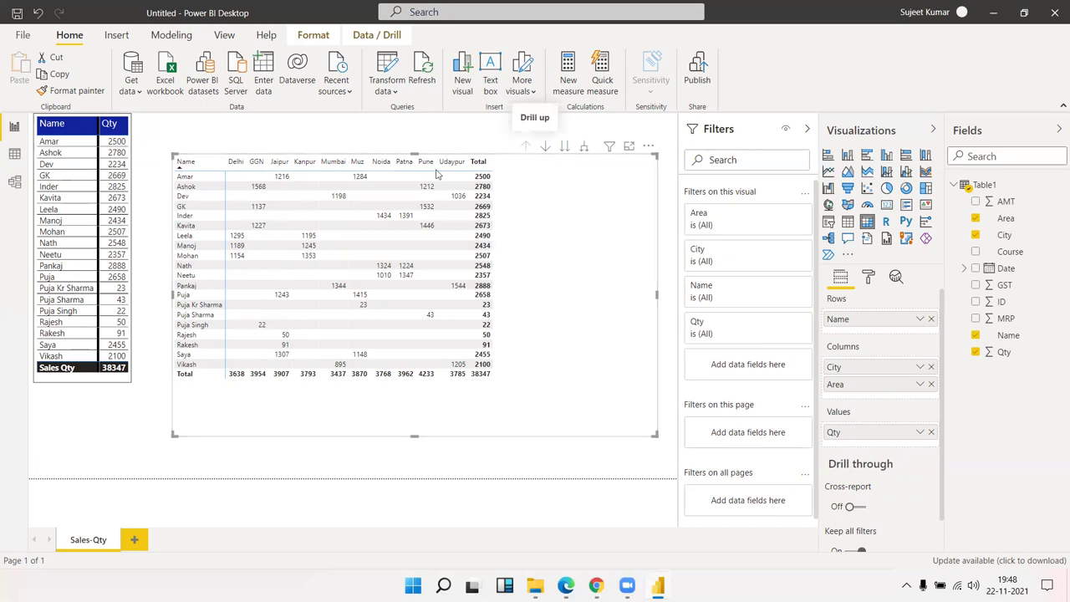
key(ctrl+z)
key(ctrl+z)
click(593, 193)
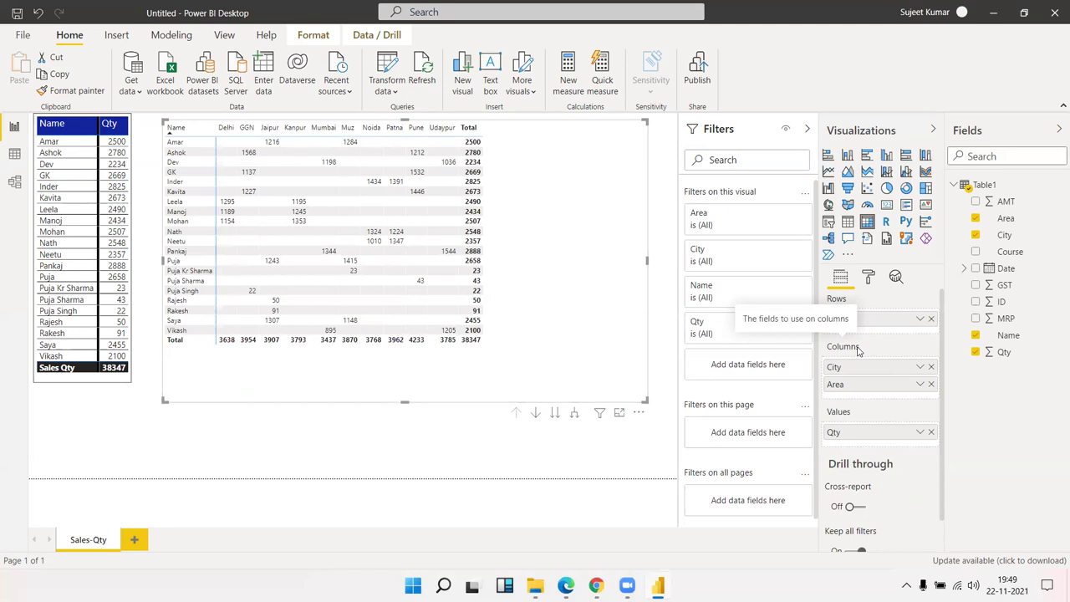
- Review Qty's aggregation choices, keeping Sum, then show the matrix formatting options
click(920, 432)
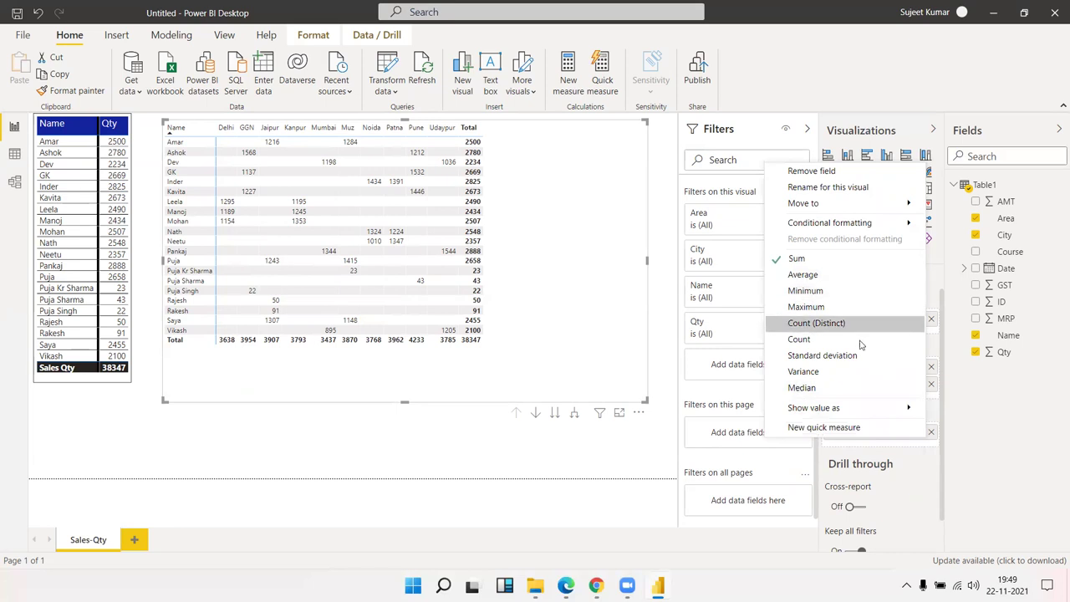
click(577, 333)
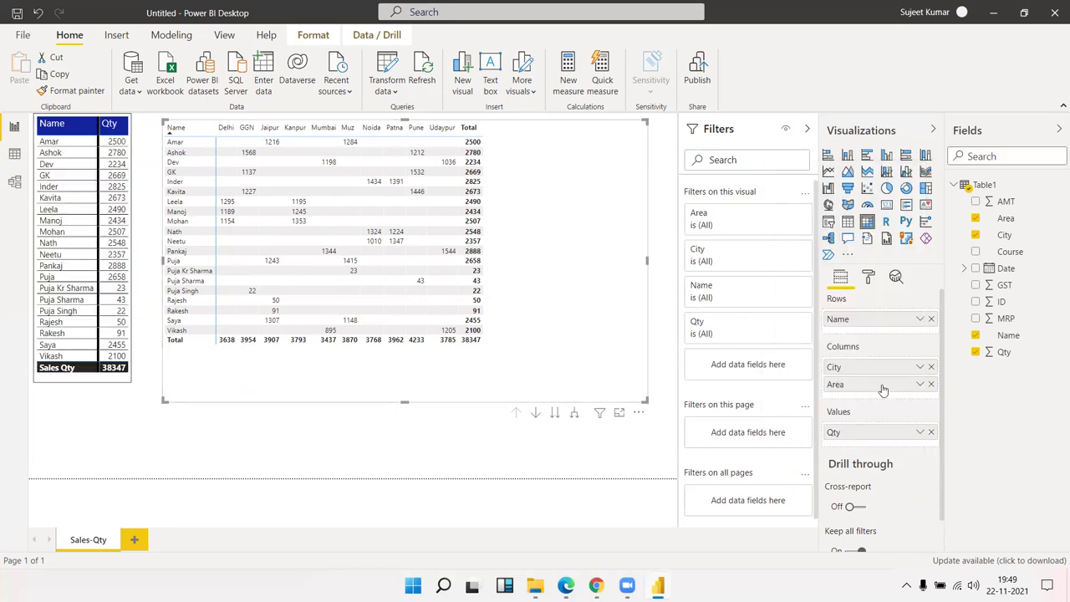
click(869, 284)
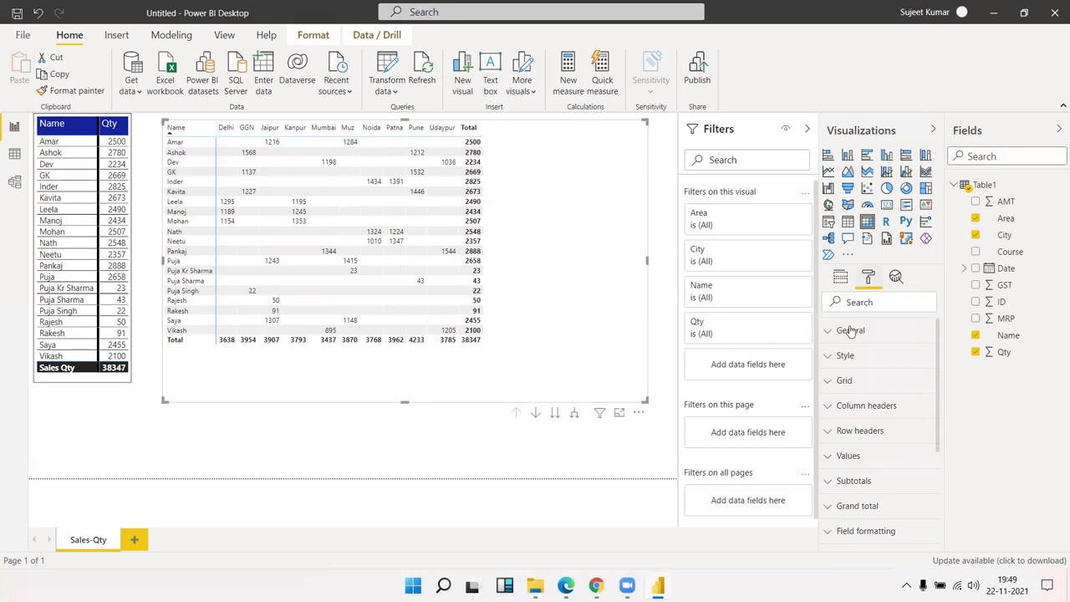
- Expand and collapse the matrix's General and Column headers formatting sections
click(875, 334)
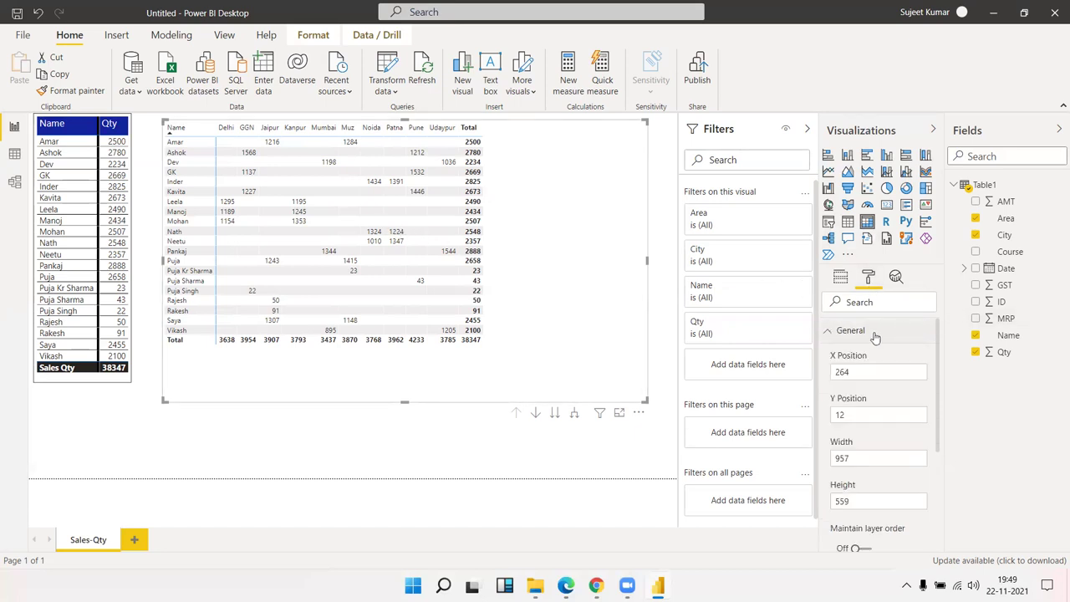
click(876, 336)
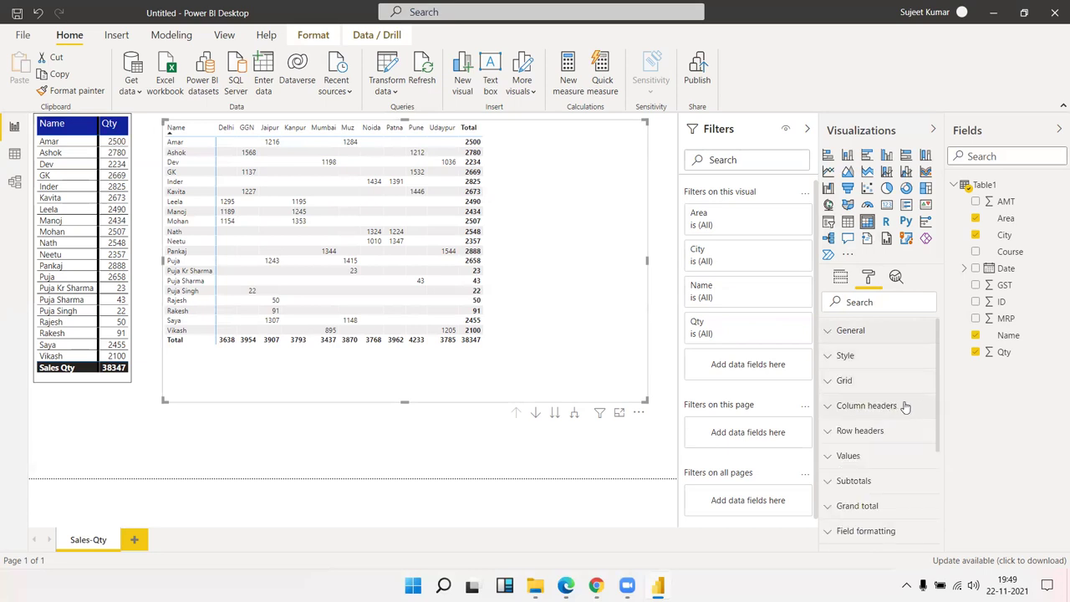
click(902, 405)
click(901, 405)
scroll(941, 393, down, 5)
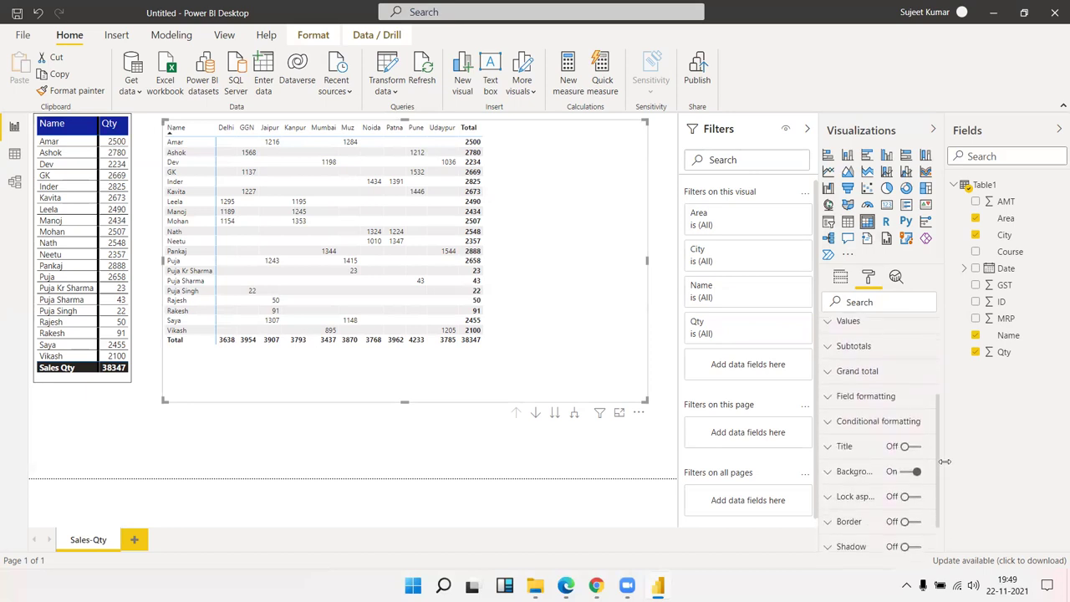
scroll(886, 393, down, 1)
- Inspect the Subtotals and Grand total sections, then view the matrix's unavailable analytics options
click(867, 362)
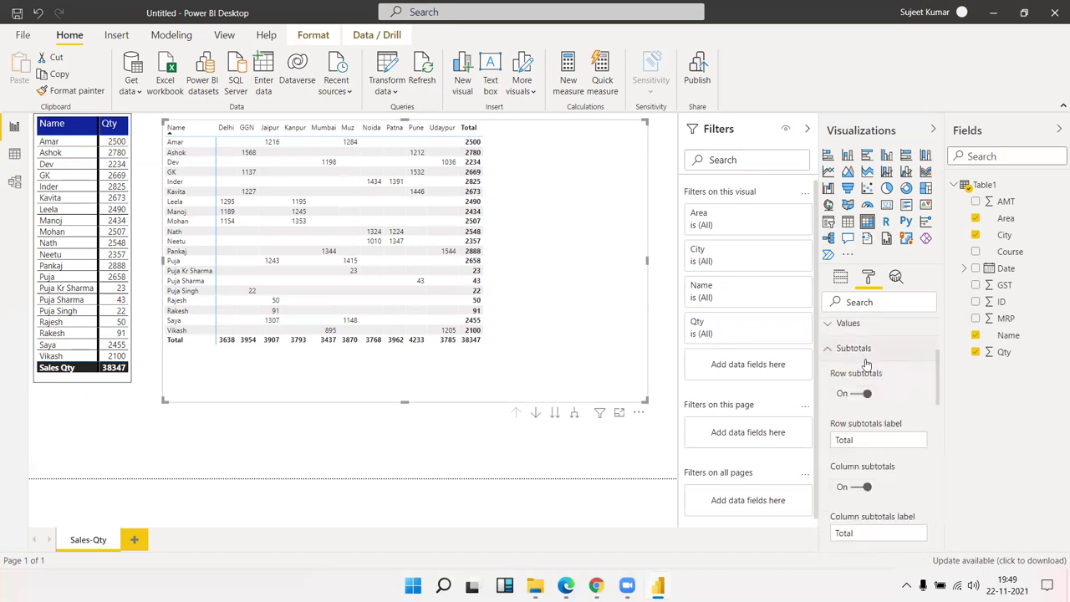
click(868, 365)
click(869, 374)
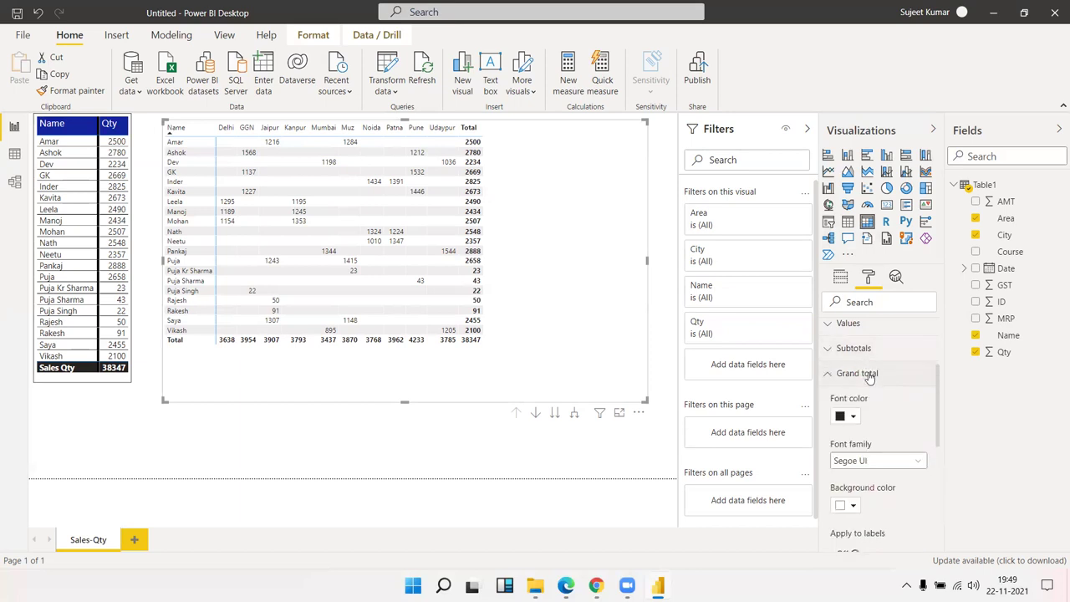
click(866, 371)
click(863, 353)
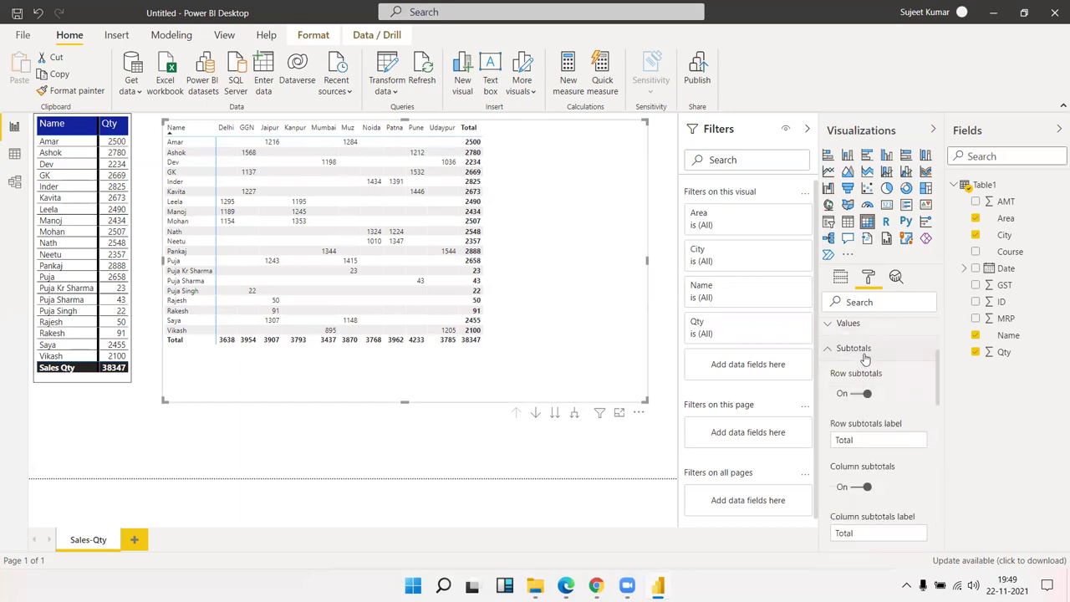
click(865, 351)
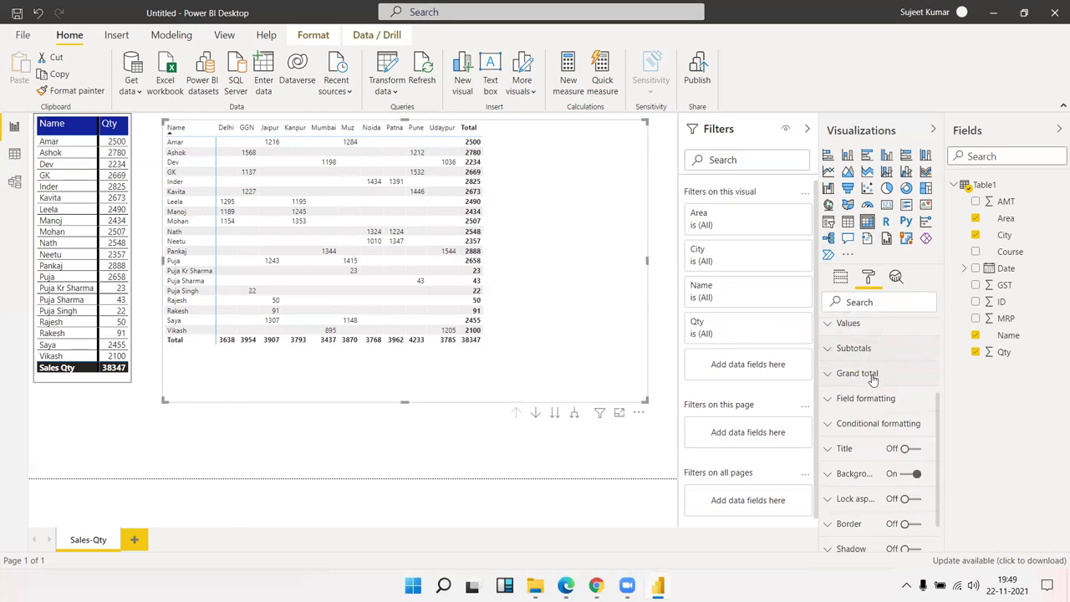
scroll(949, 446, down, 1)
scroll(951, 459, down, 1)
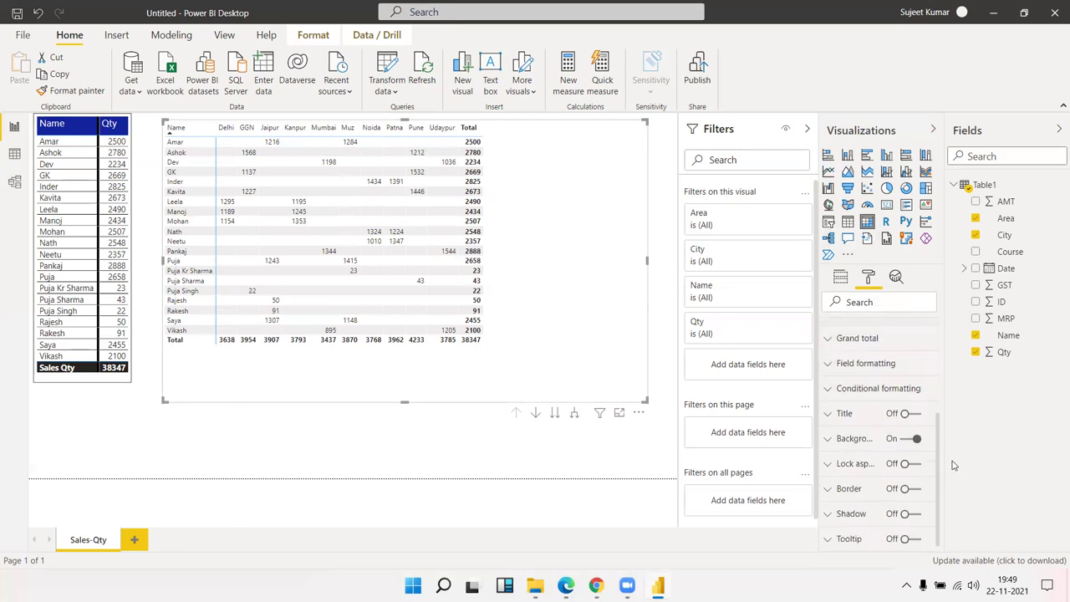
scroll(931, 441, up, 2)
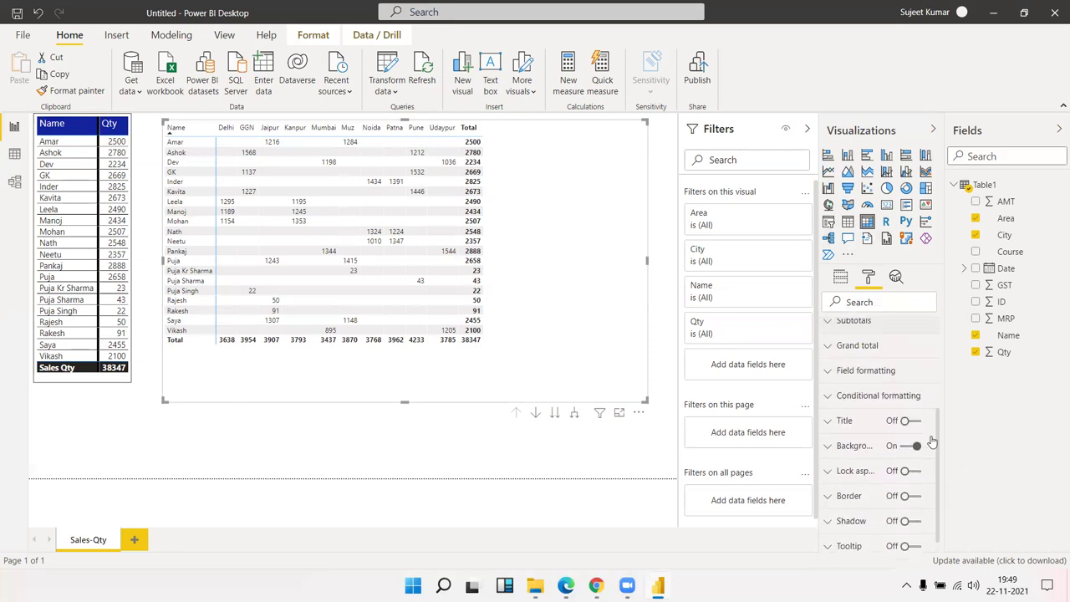
click(895, 278)
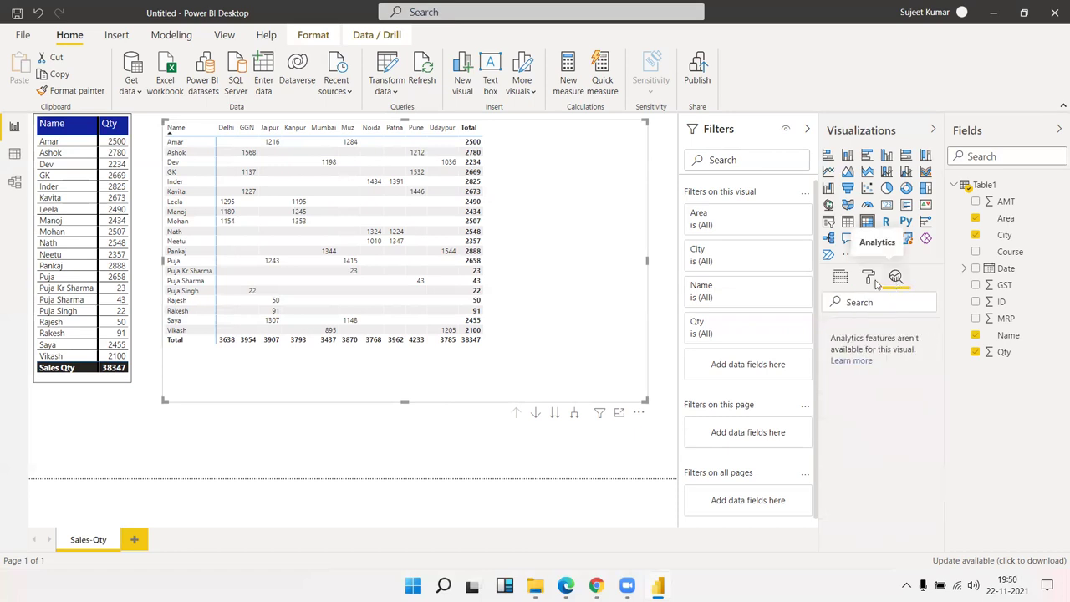
- Switch back to the matrix's Name, City/Area and Qty field wells
click(866, 279)
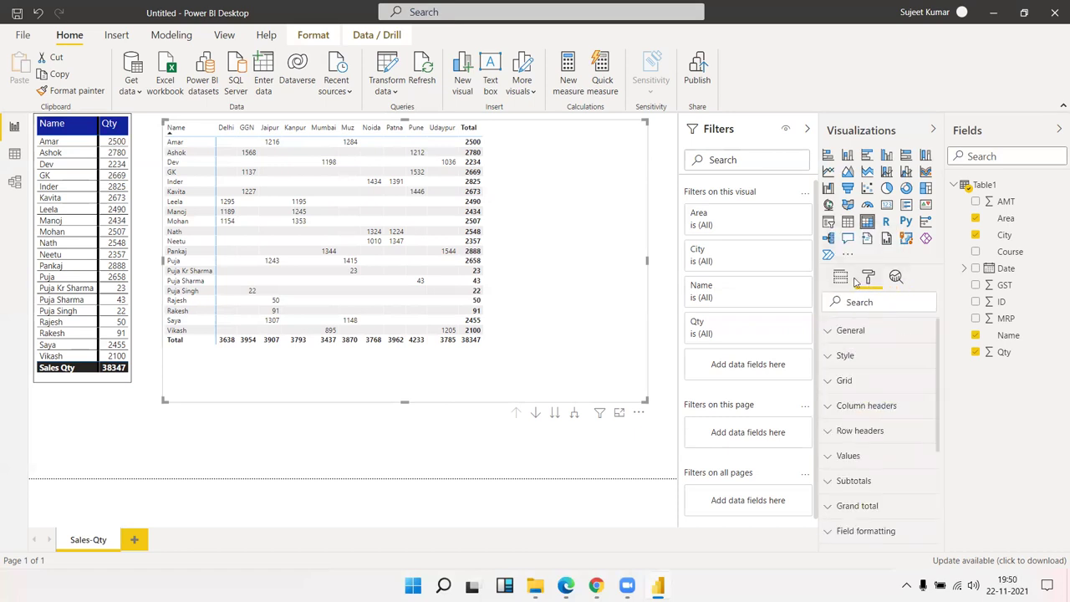
click(840, 277)
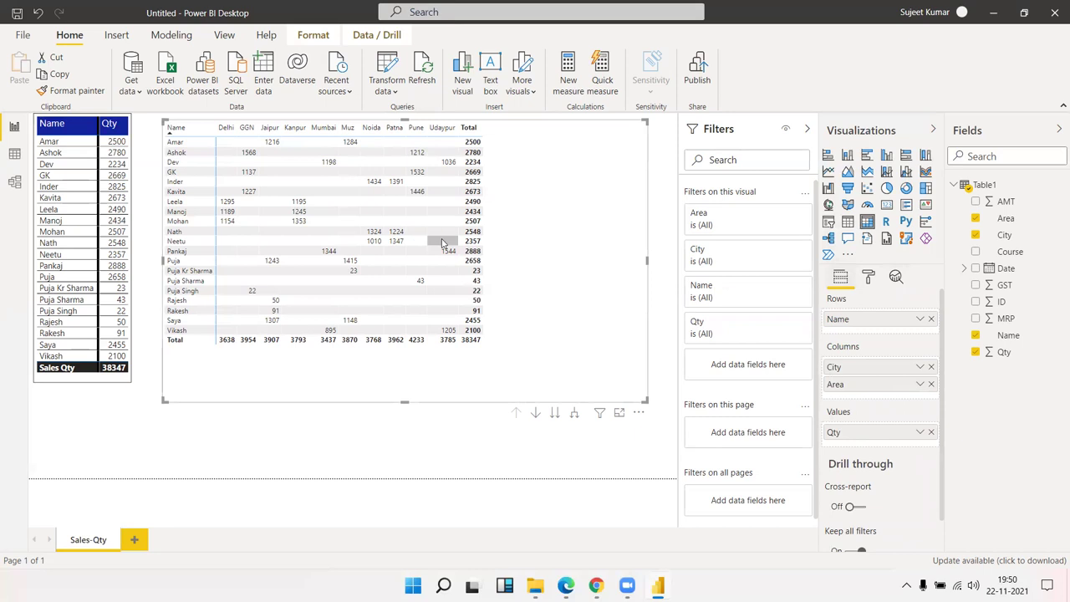